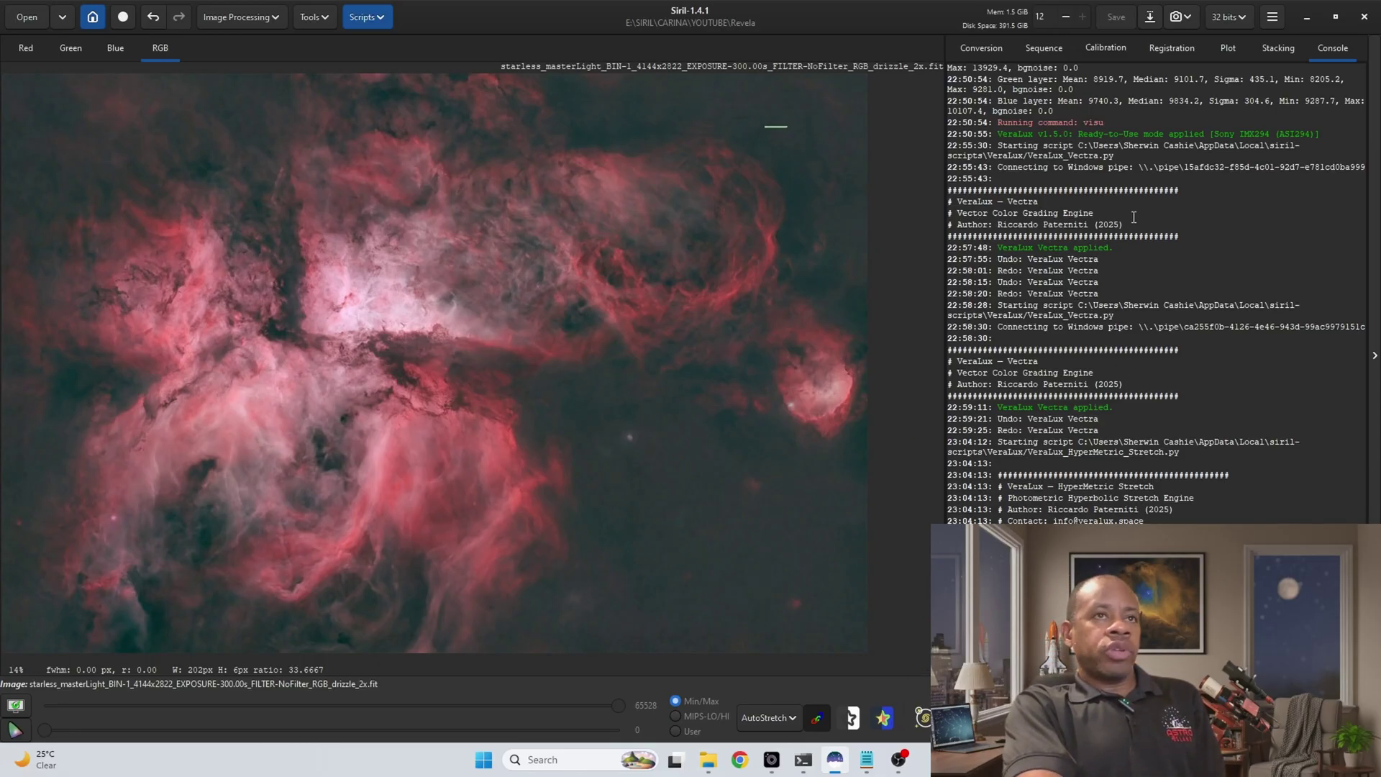
- Find VeraLux_Revela.py in the preferences' installed-scripts list, closing both times without changes
click(1273, 18)
click(1258, 59)
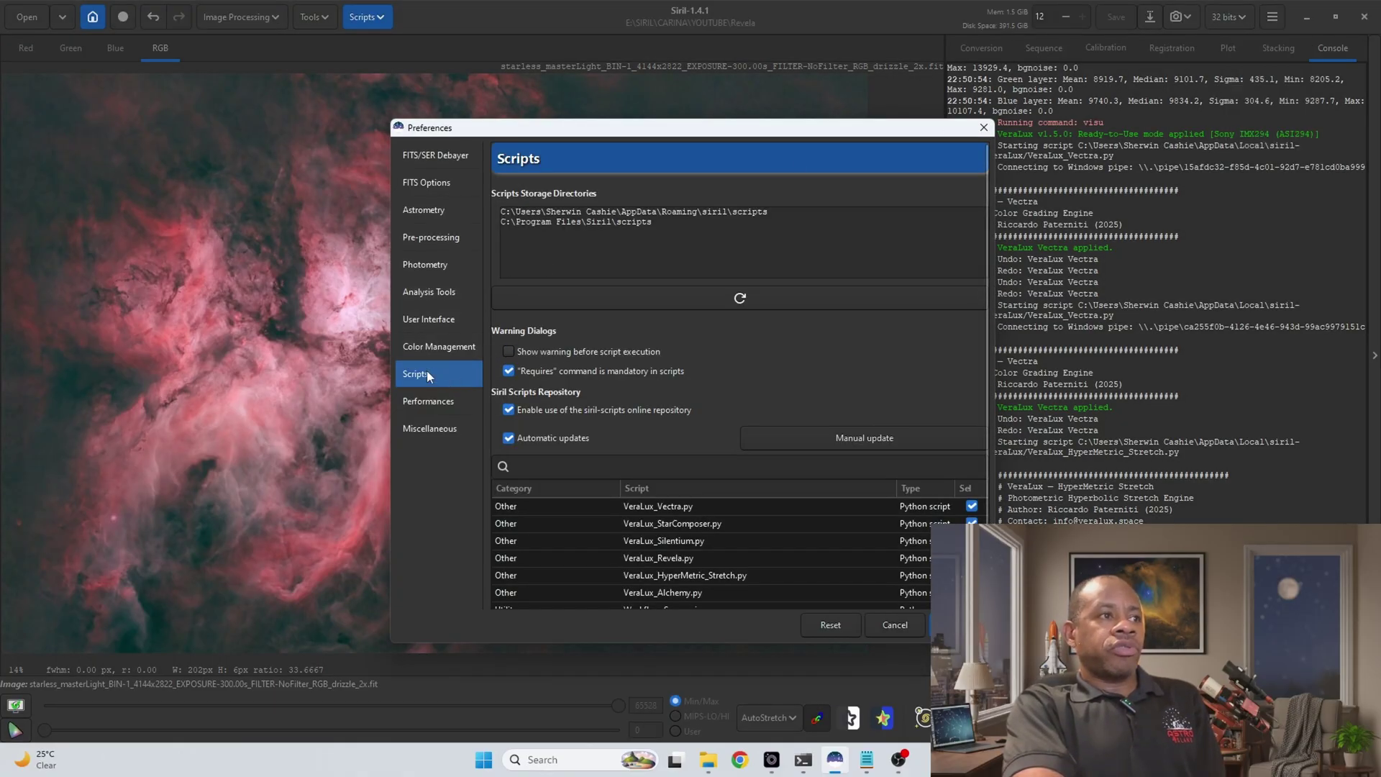
click(627, 559)
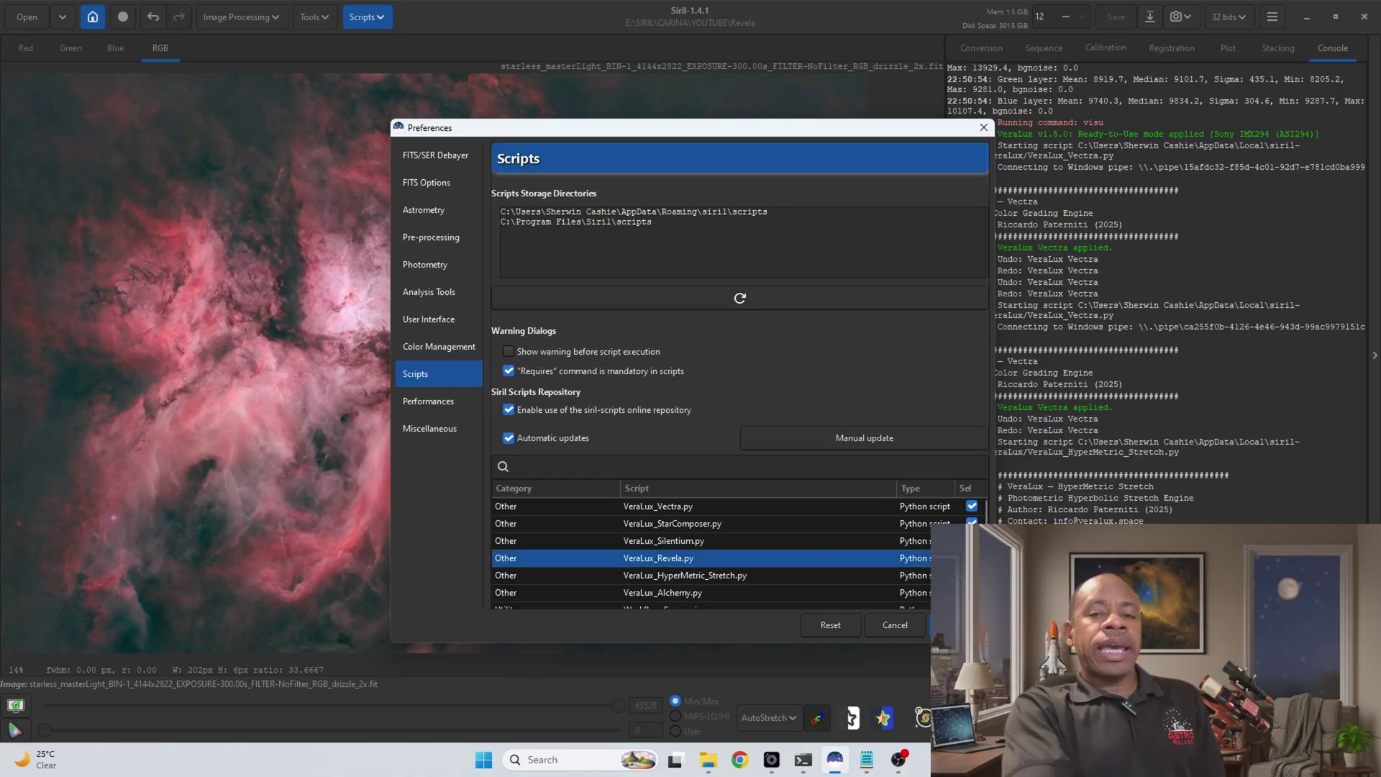
click(895, 624)
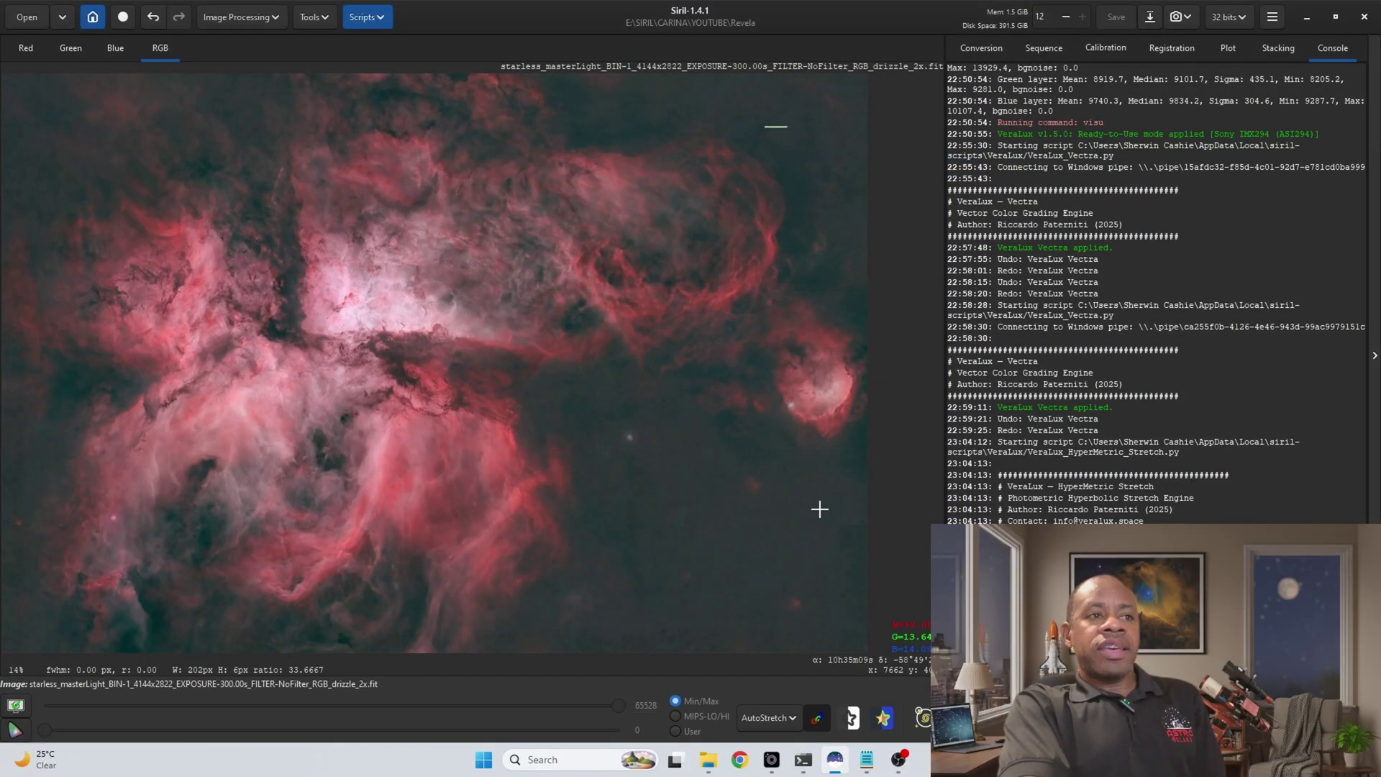
click(362, 17)
click(392, 90)
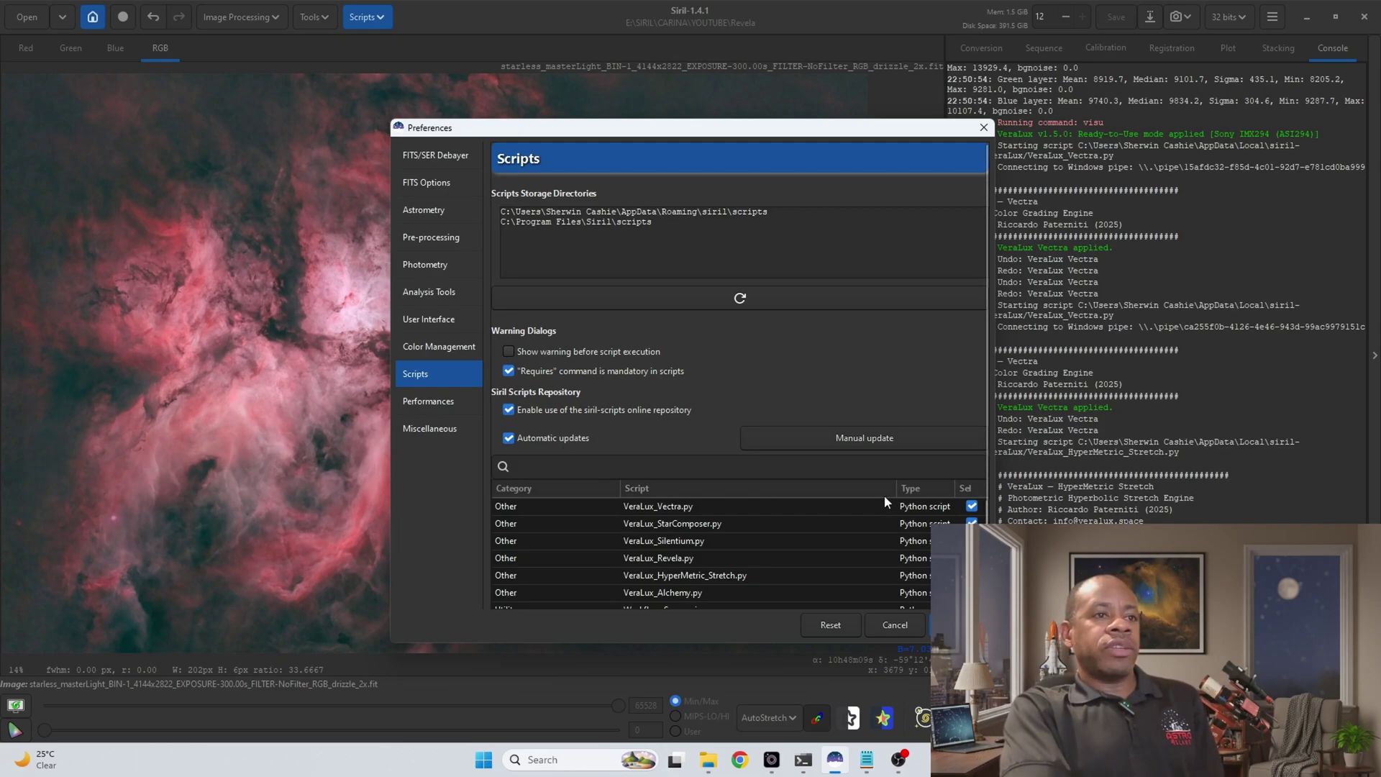
scroll(908, 514, down, 5)
scroll(907, 533, up, 3)
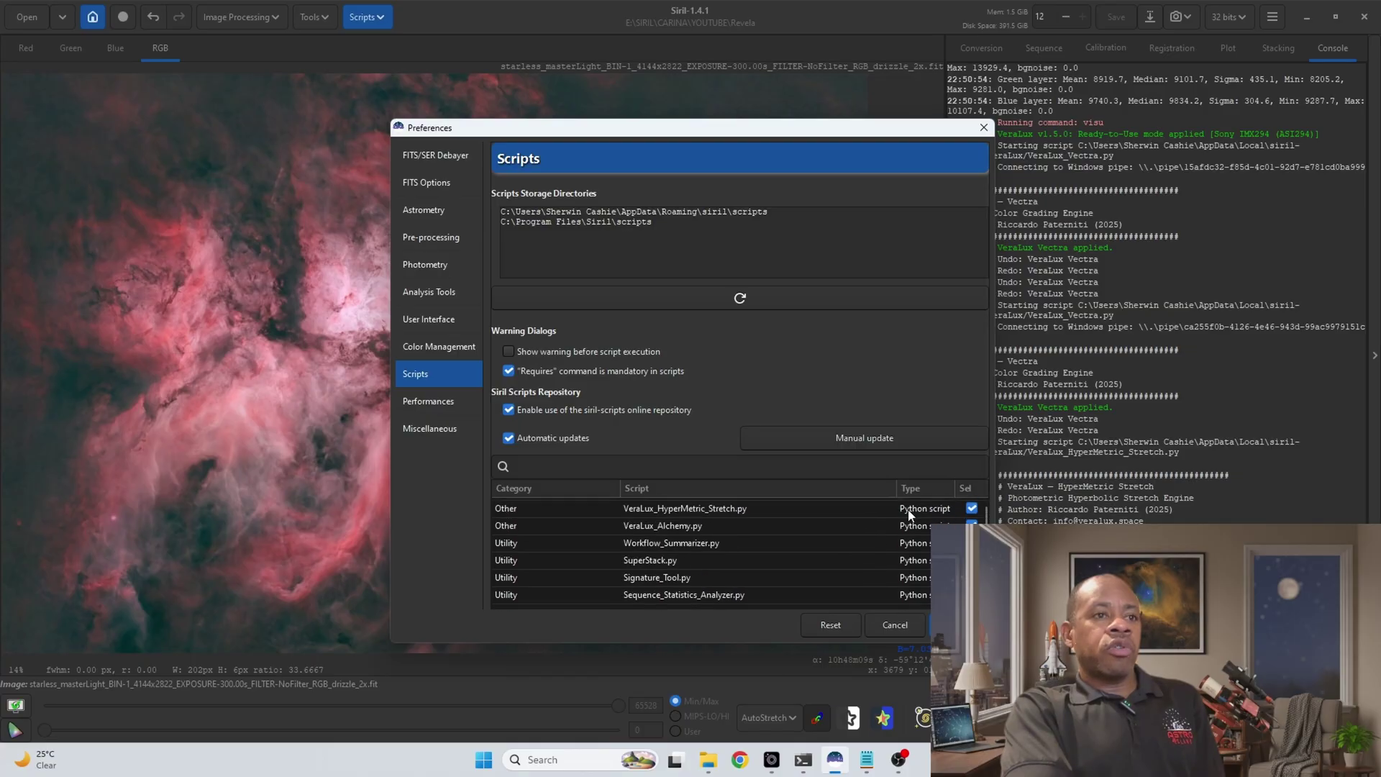
click(676, 516)
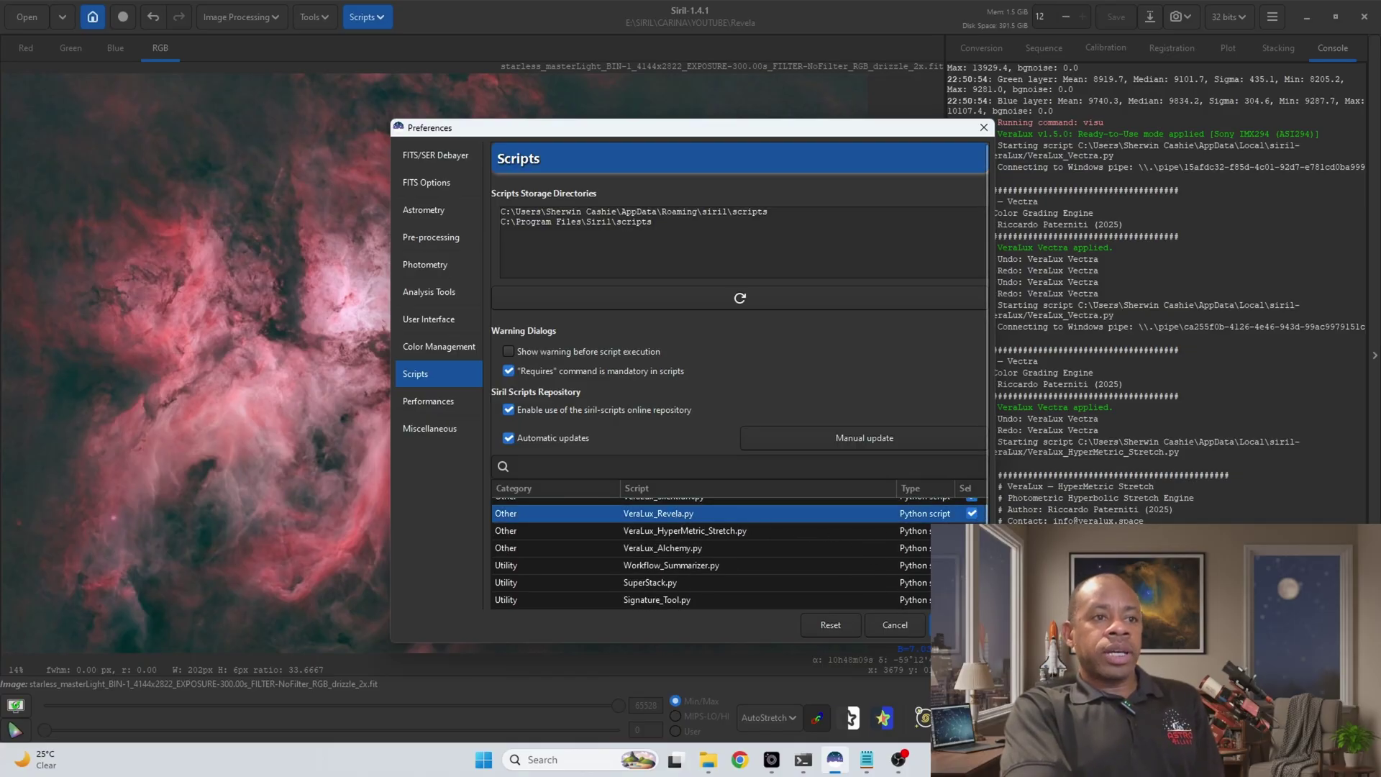
key(Return)
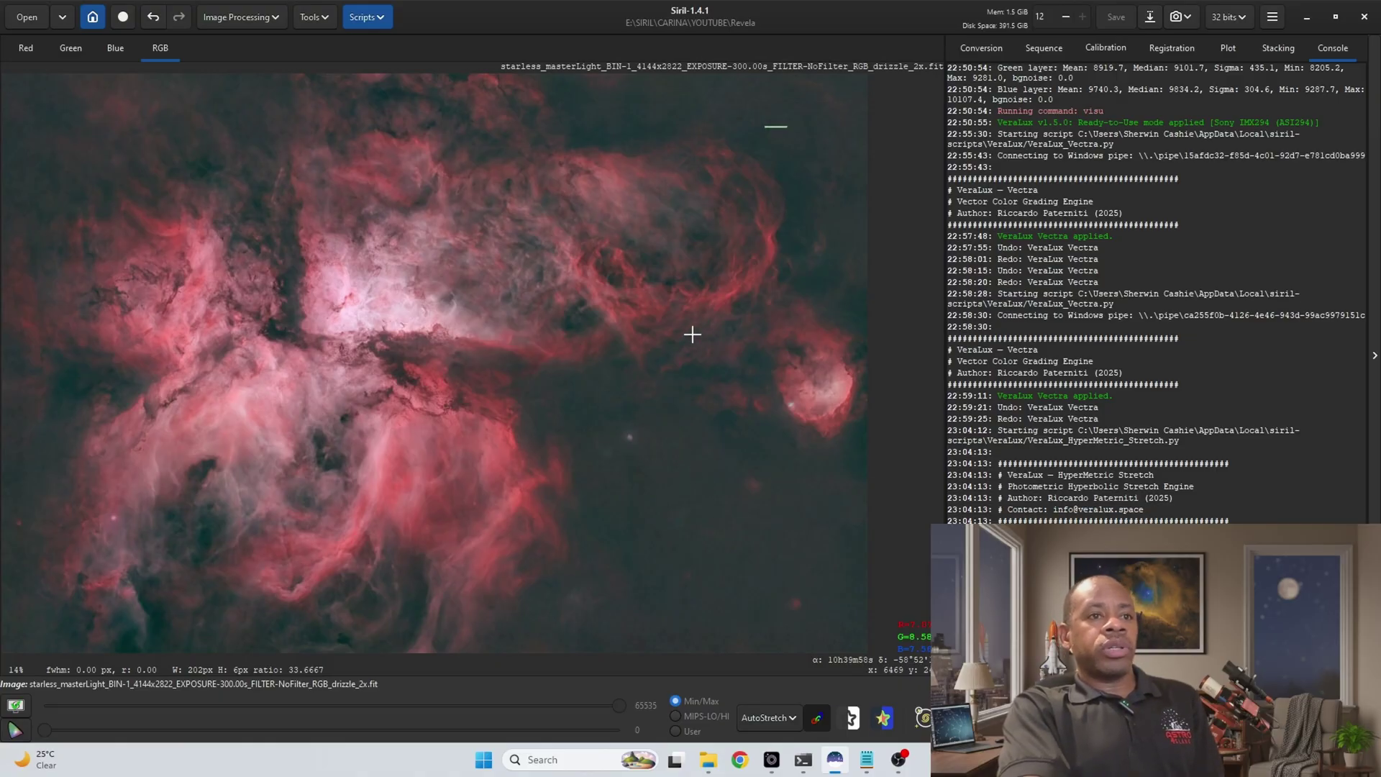
- Run VeraLux_Revela.py from Scripts > Python Scripts > VeraLux and shift its window right
click(377, 20)
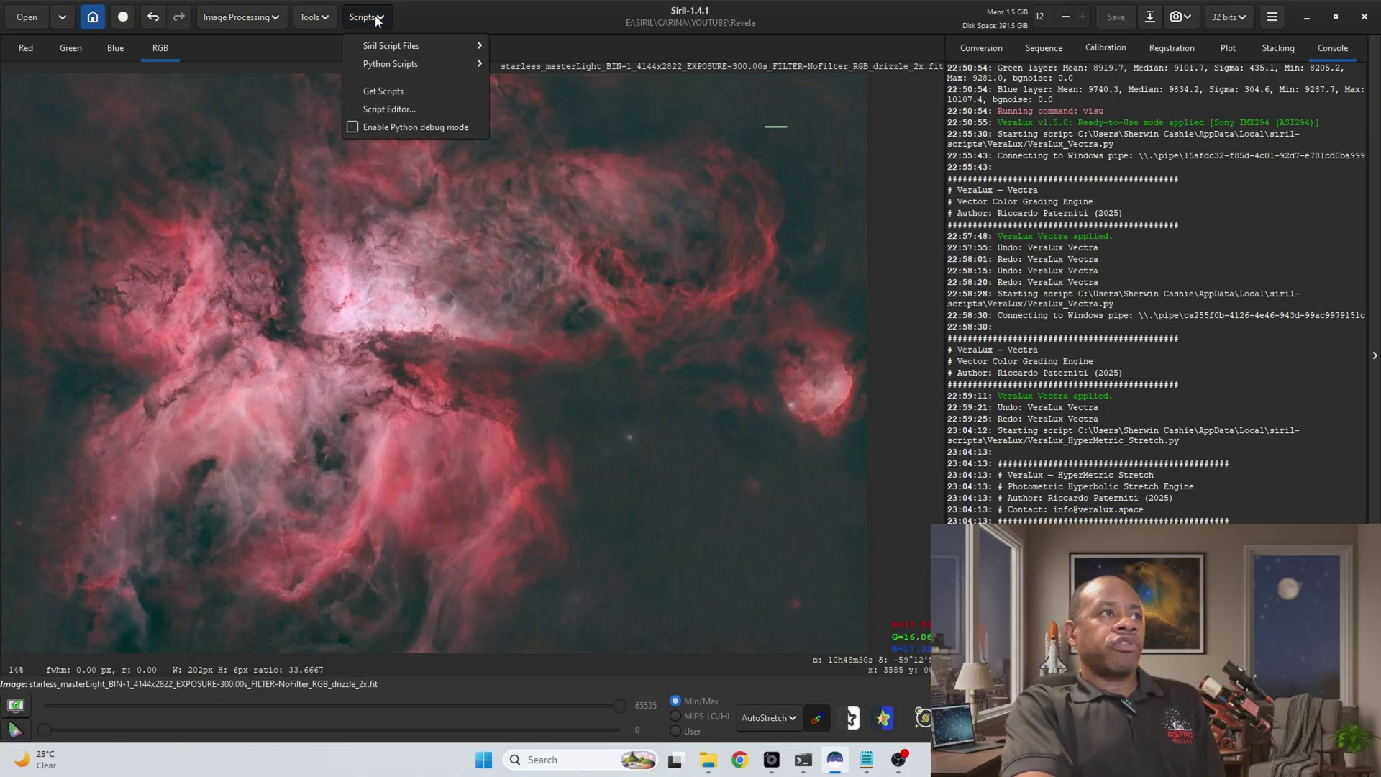
click(386, 46)
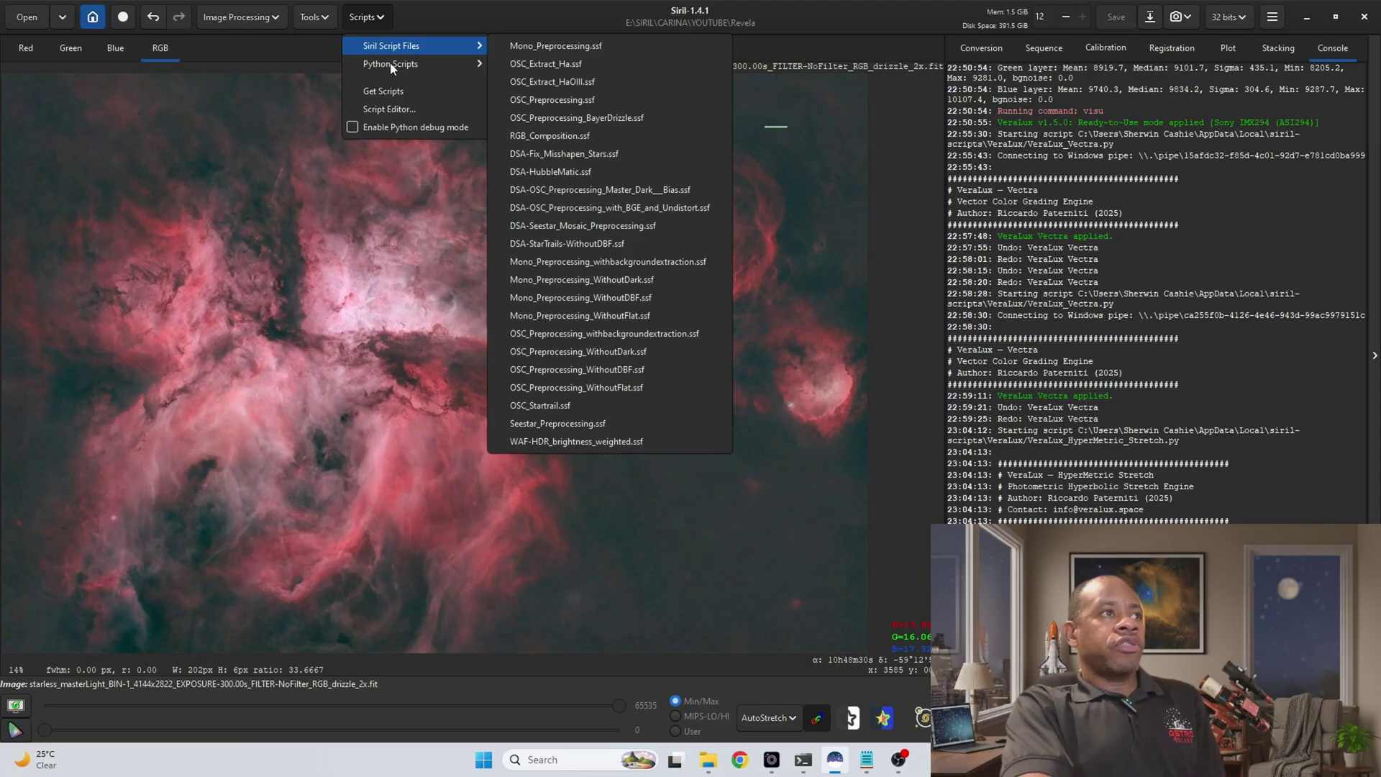
click(392, 66)
click(529, 122)
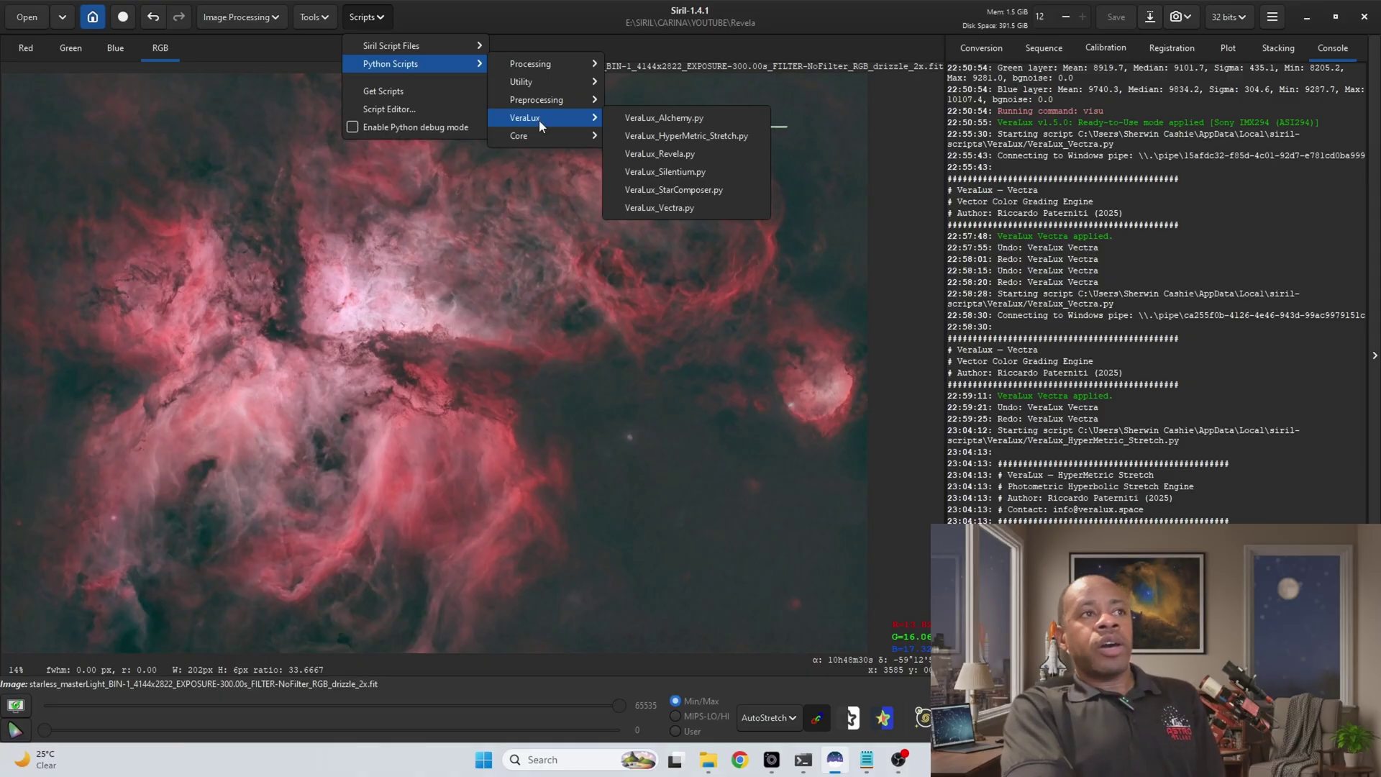
click(660, 154)
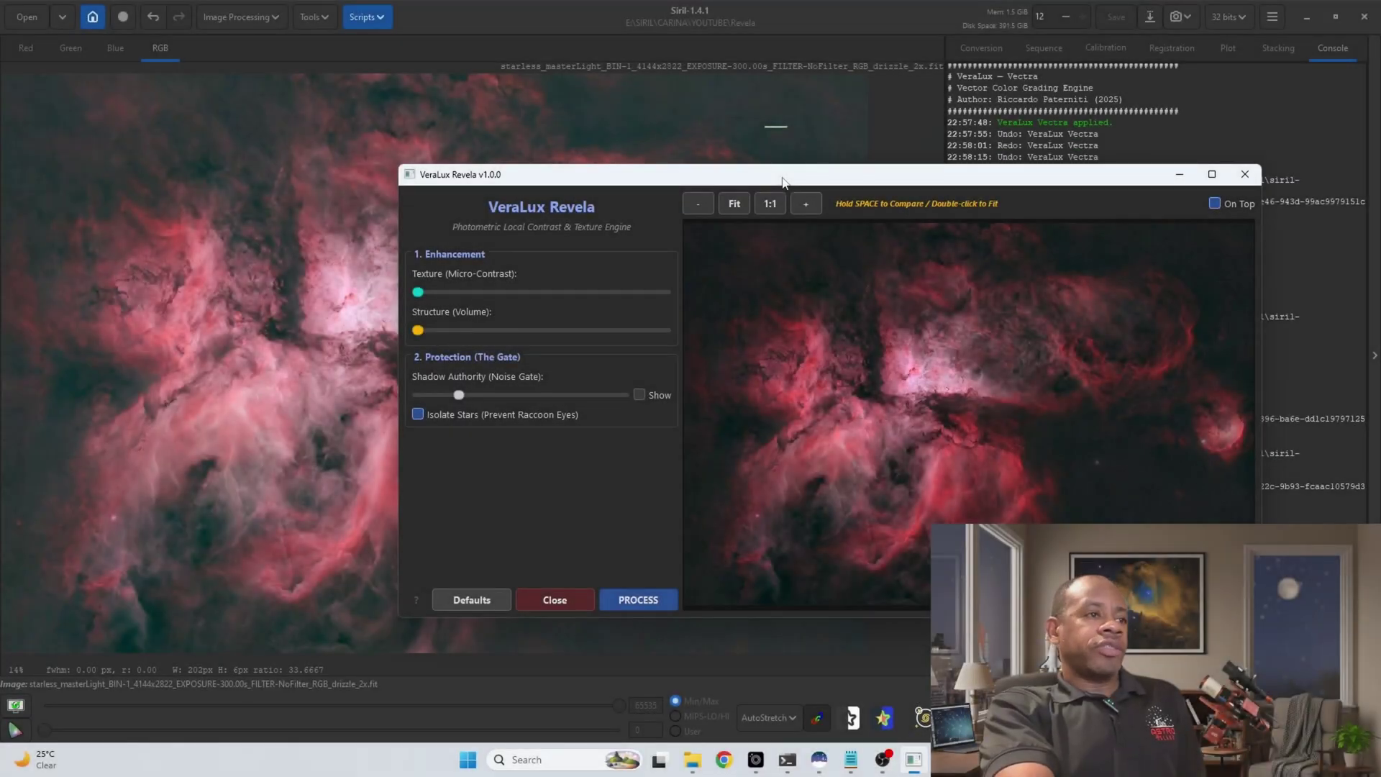
drag(472, 183, 547, 185)
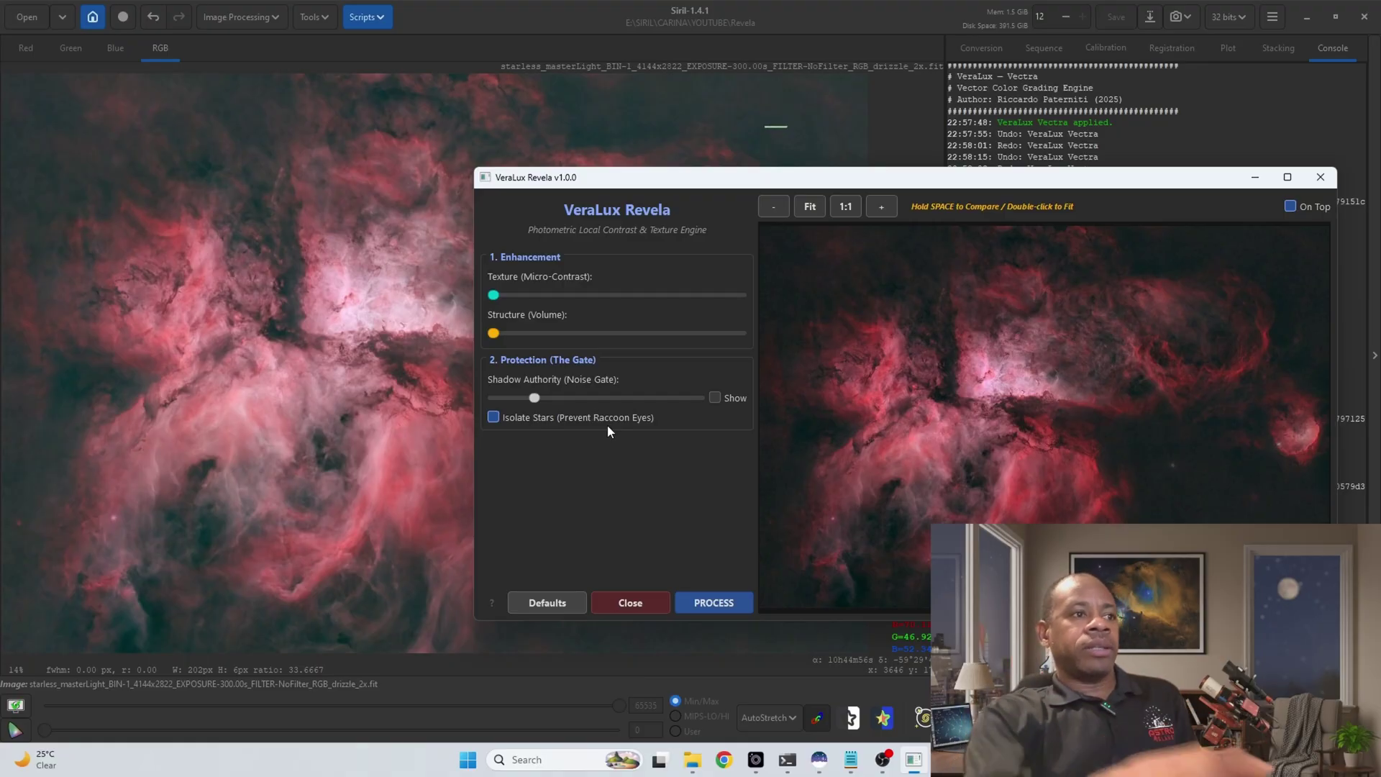
- Maximize the Revela window and zoom the preview onto the nebula's bright core
drag(612, 185, 265, 167)
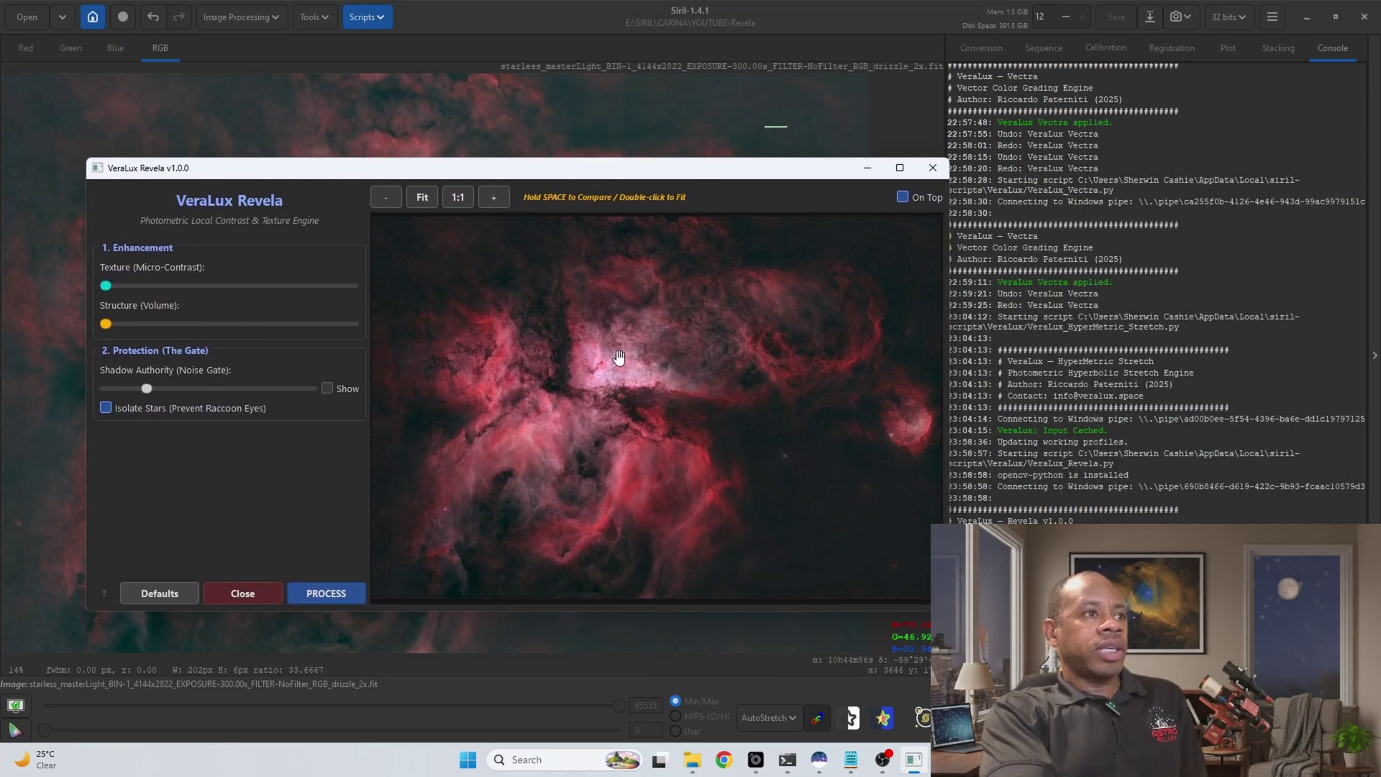
scroll(601, 351, up, 3)
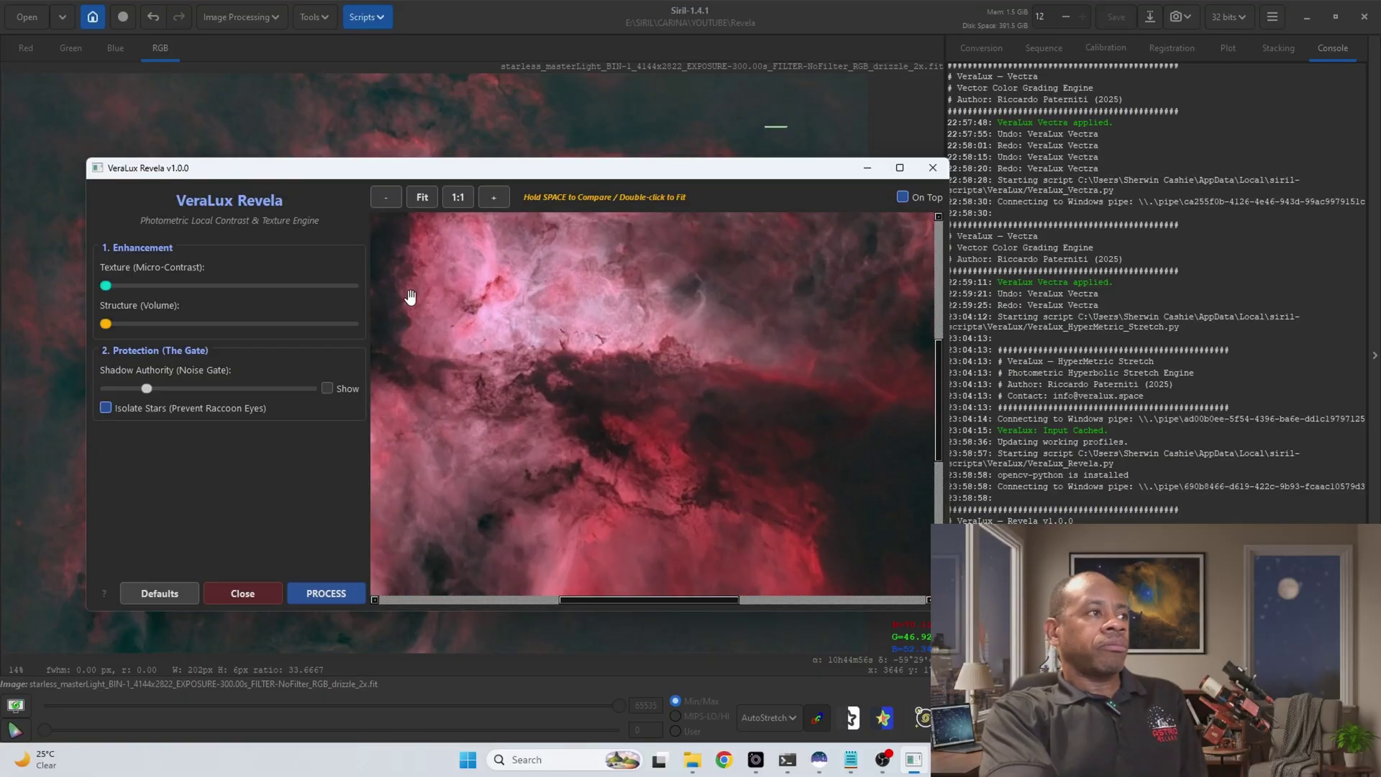
click(899, 168)
scroll(712, 241, up, 1)
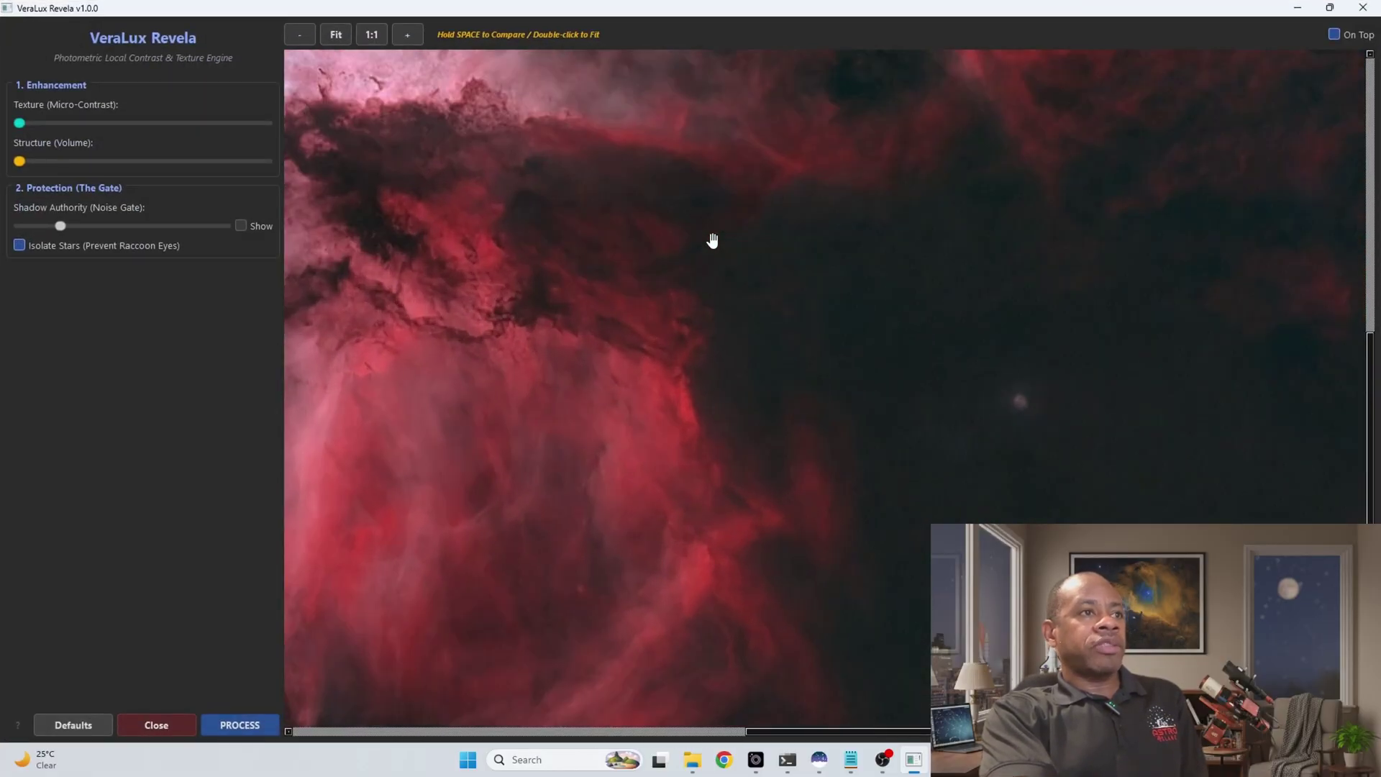
scroll(712, 240, down, 3)
scroll(633, 248, up, 1)
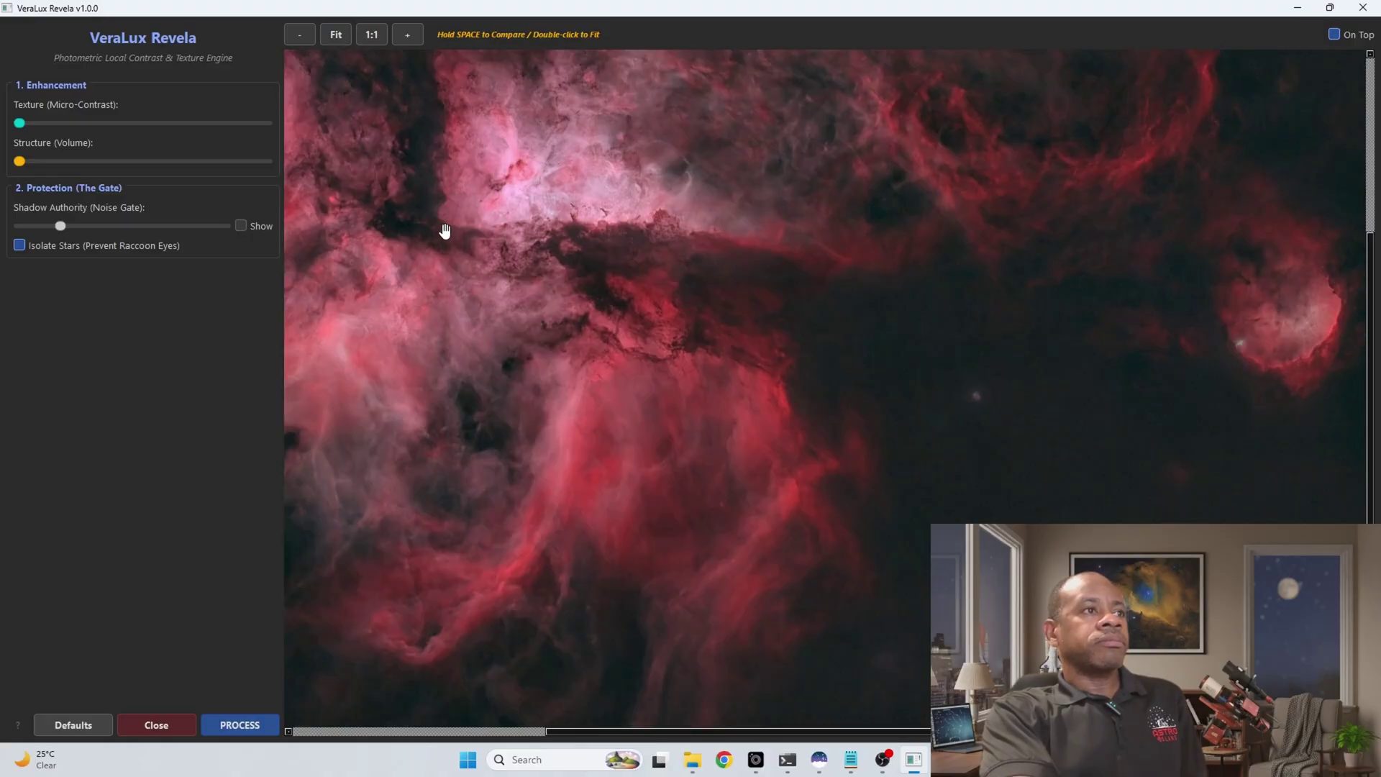
drag(330, 240, 602, 382)
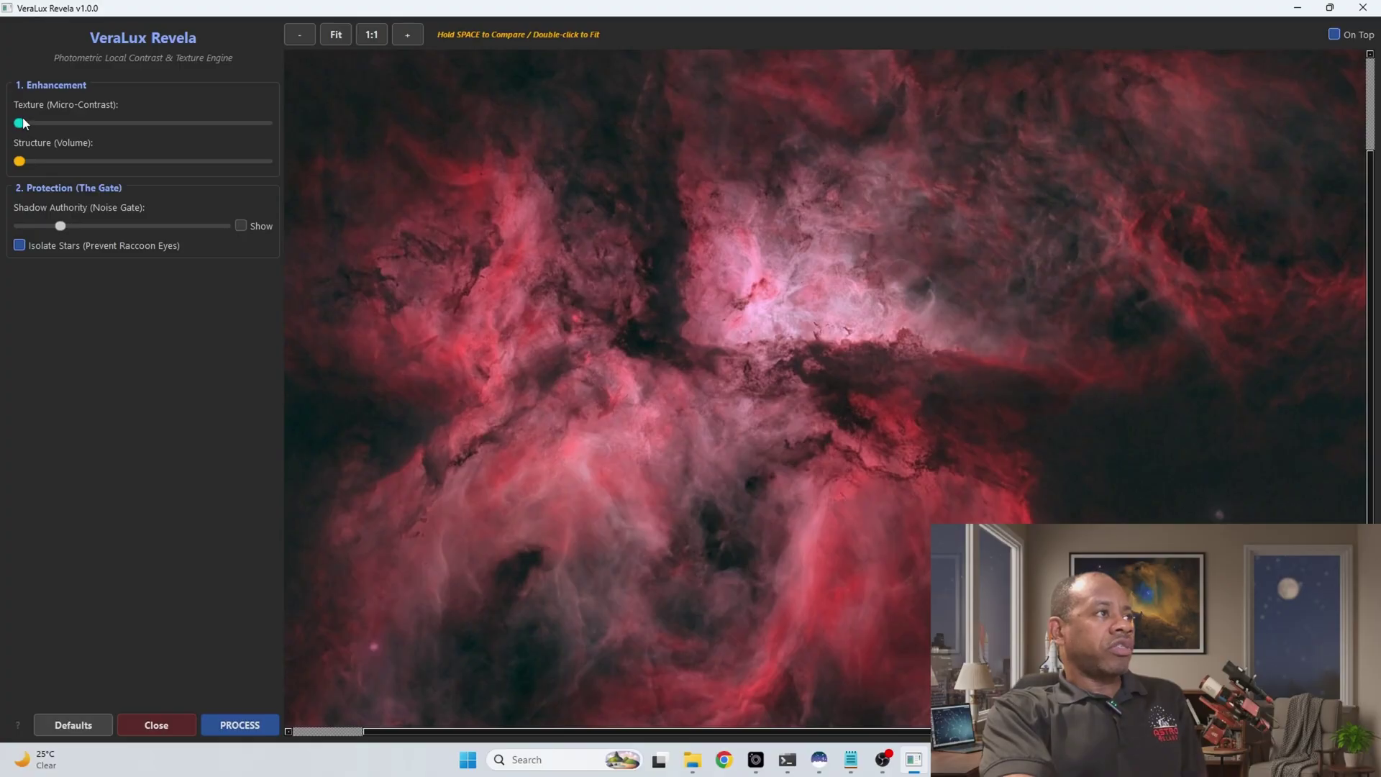
- Raise Texture (Micro-Contrast) slightly above zero and compare against the original with Space
drag(22, 124, 35, 125)
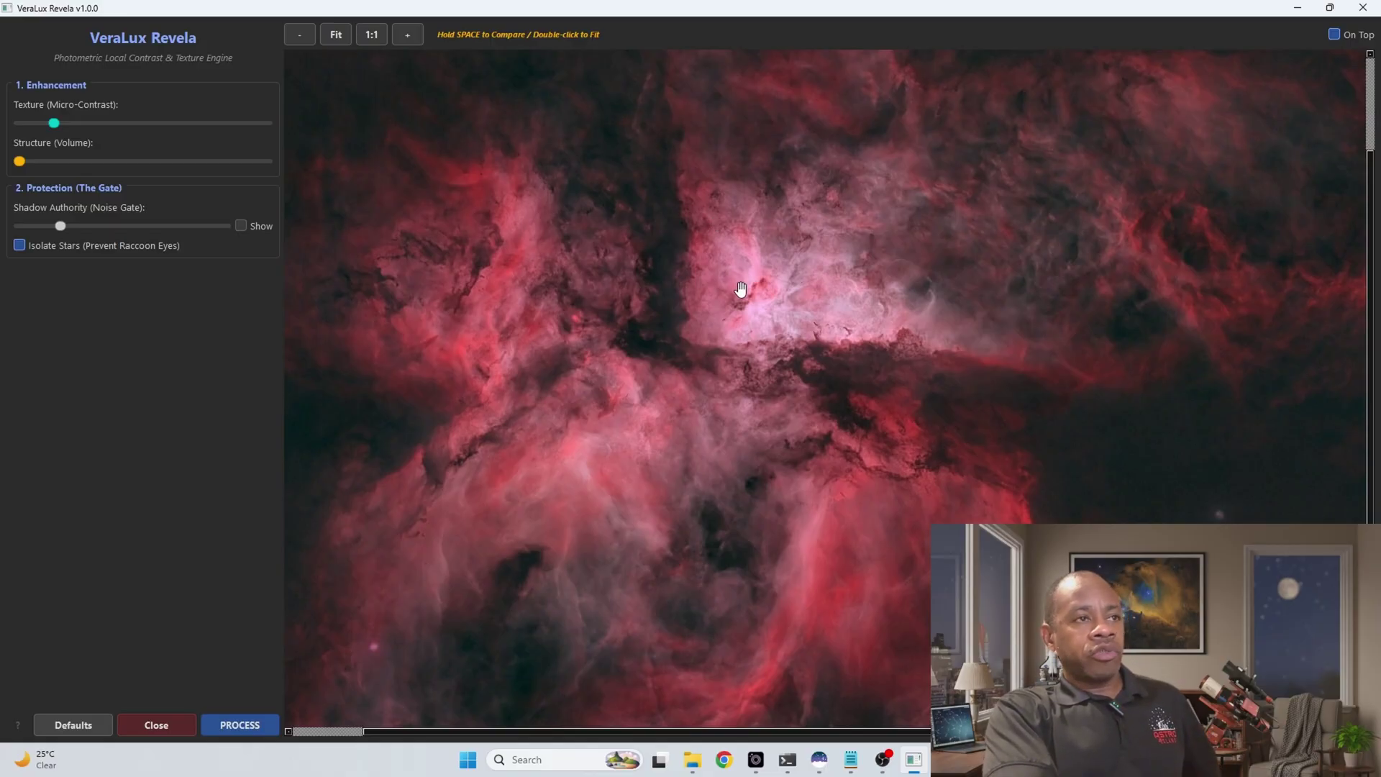
key(space)
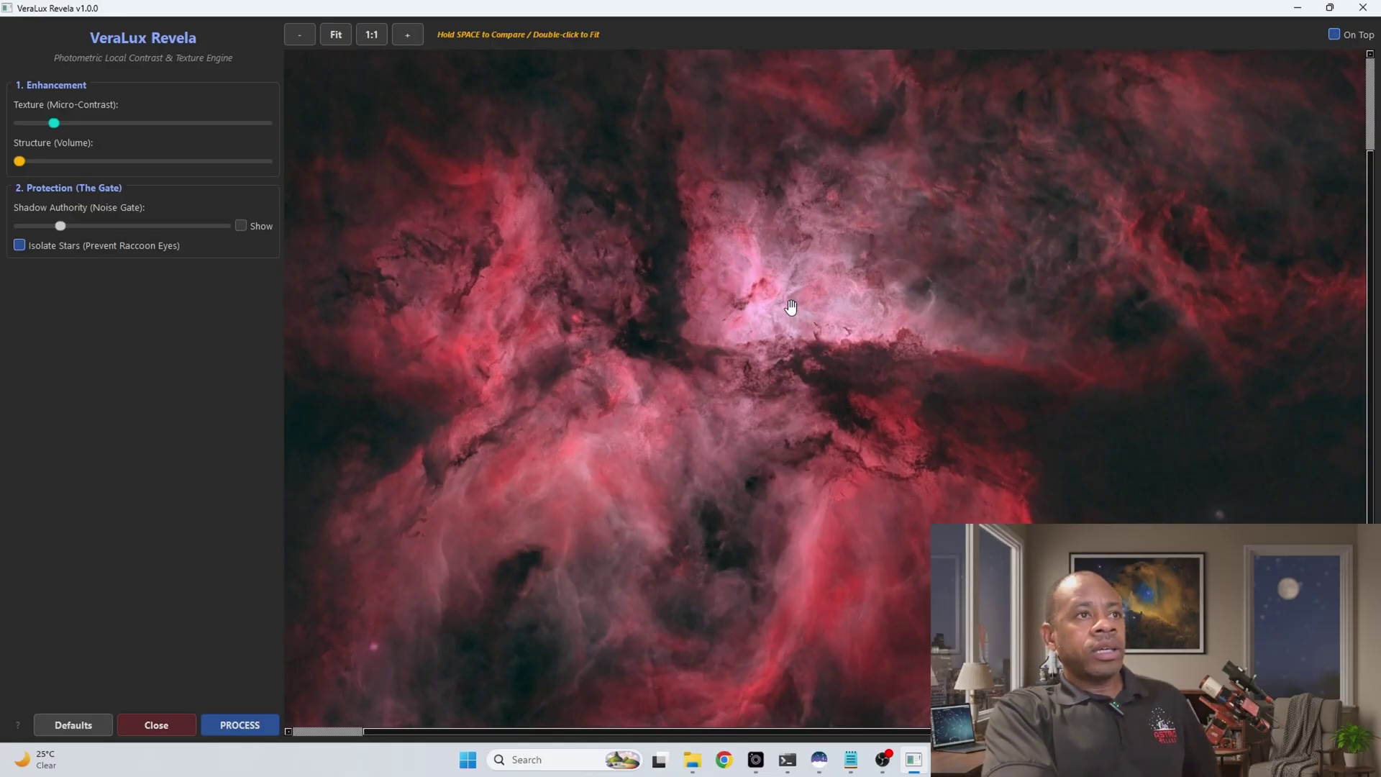
scroll(791, 307, up, 2)
scroll(791, 307, up, 1)
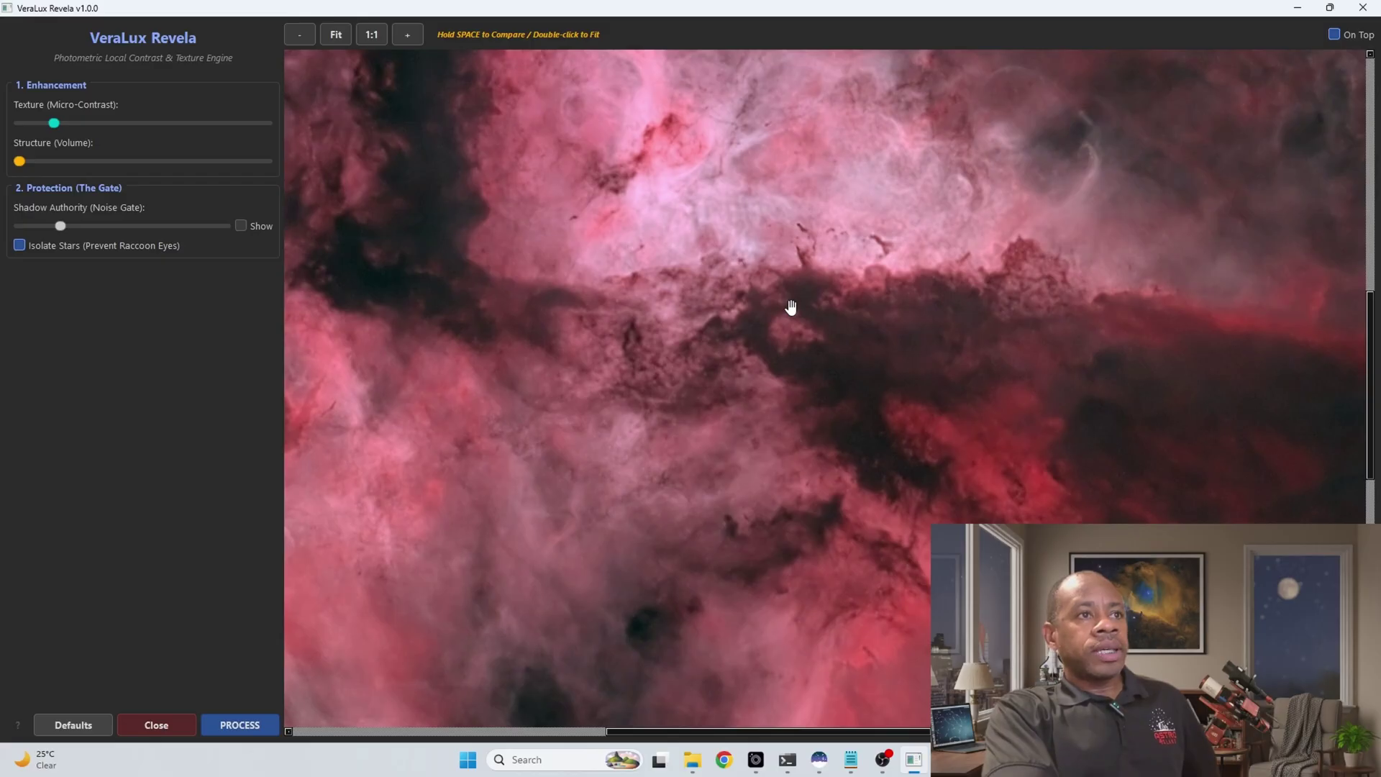
key(space)
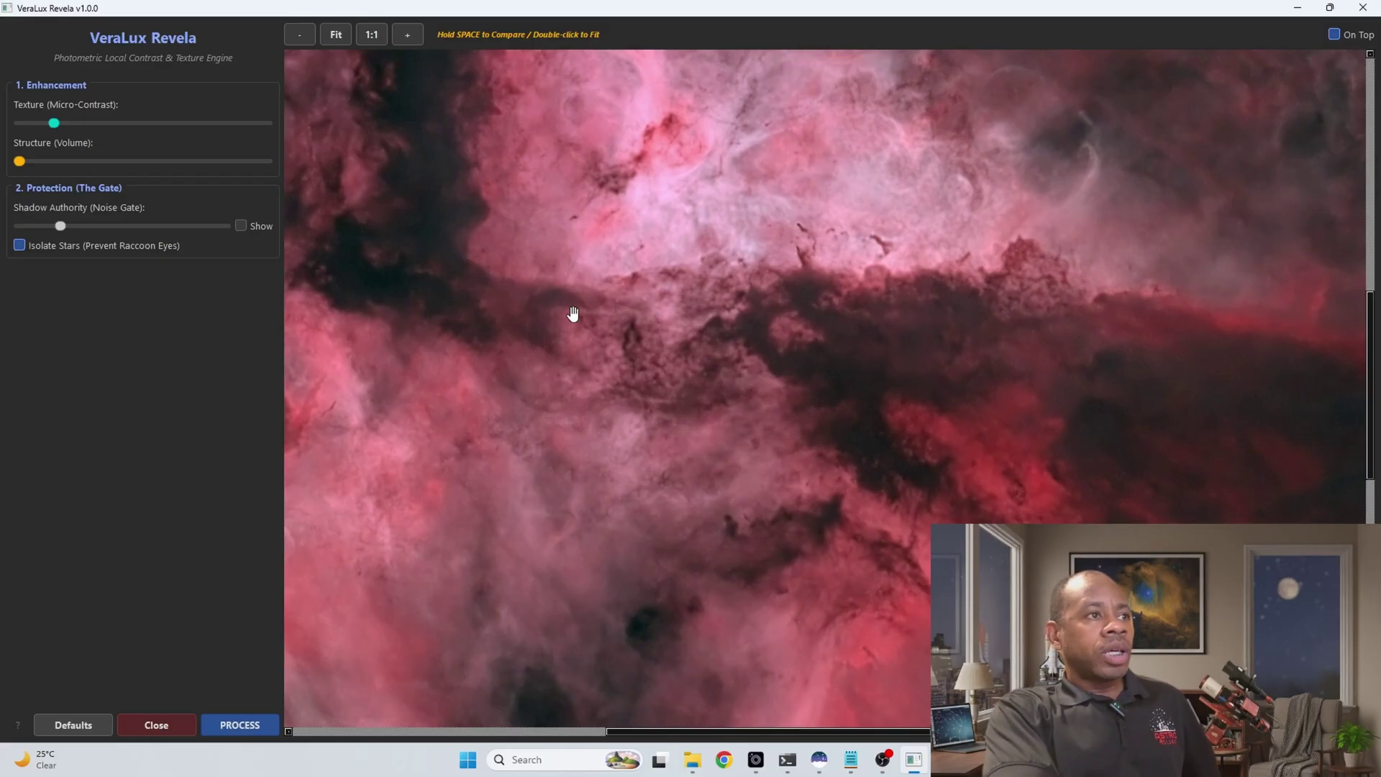
key(space)
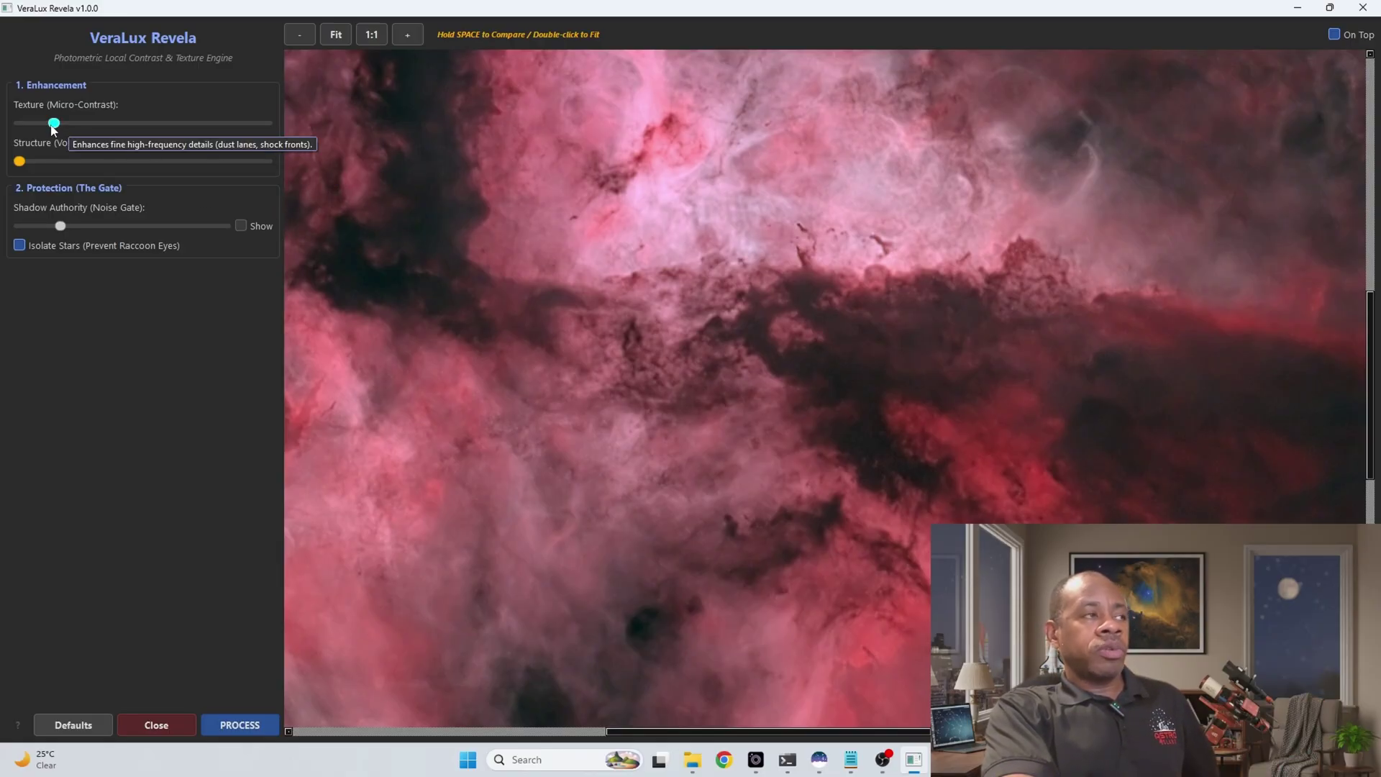
- Push Texture (Micro-Contrast) high, toggling Space repeatedly to compare with the original, then zoom in
drag(56, 124, 60, 123)
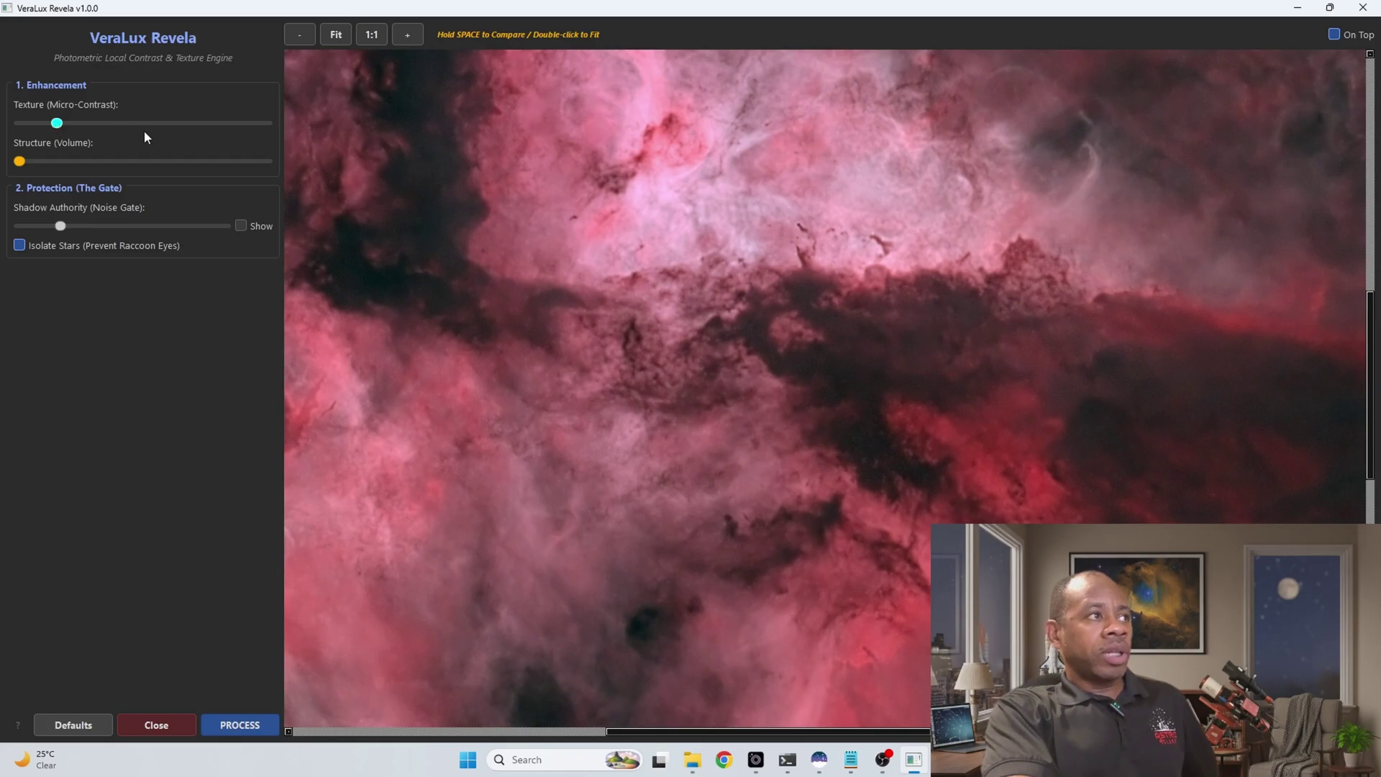
click(205, 124)
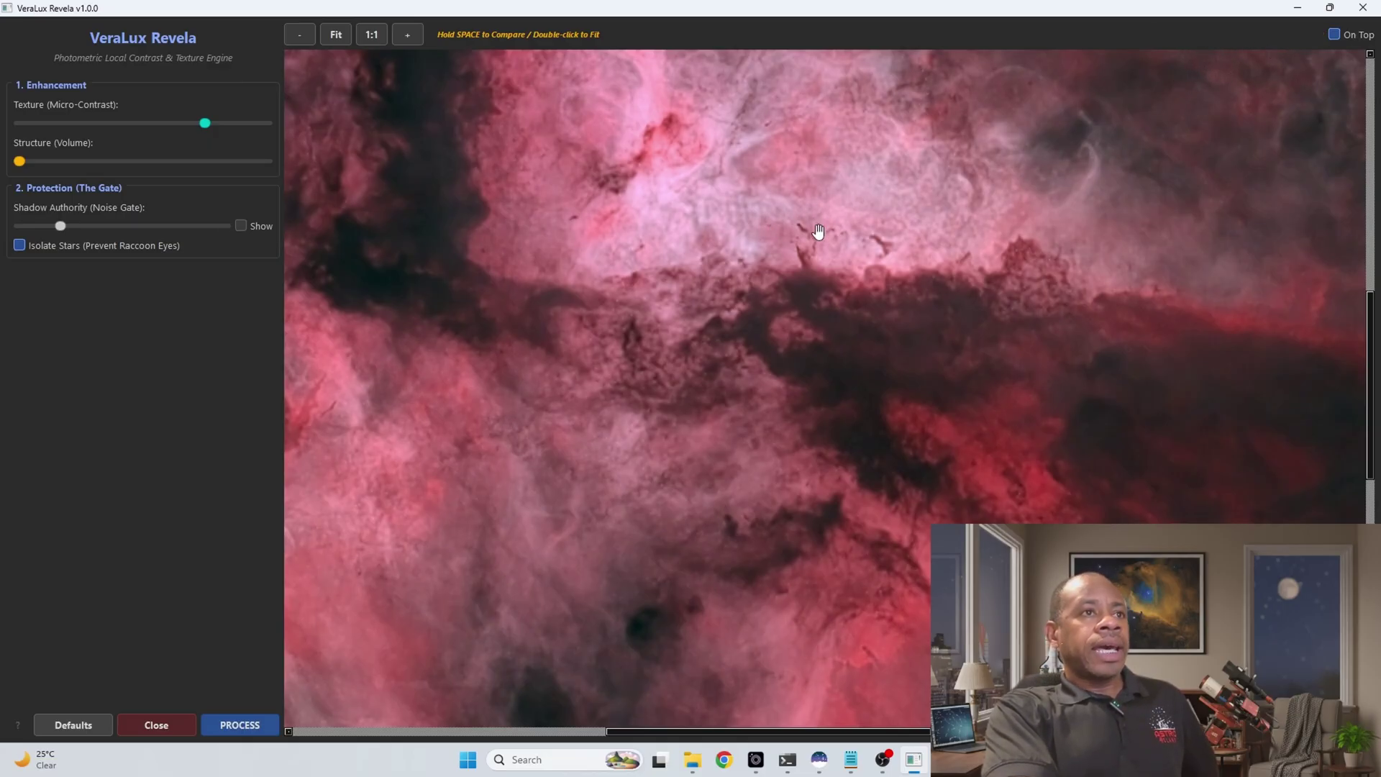
key(space)
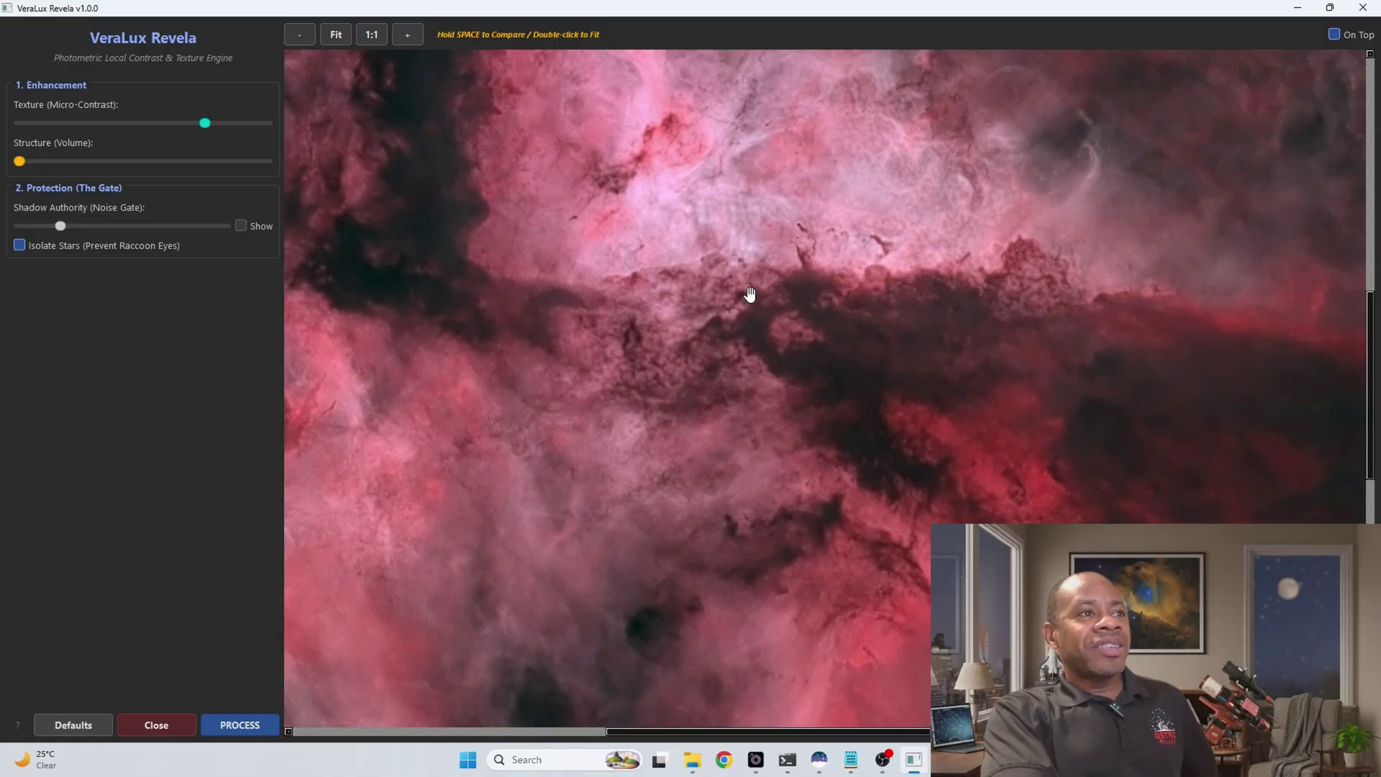
key(space)
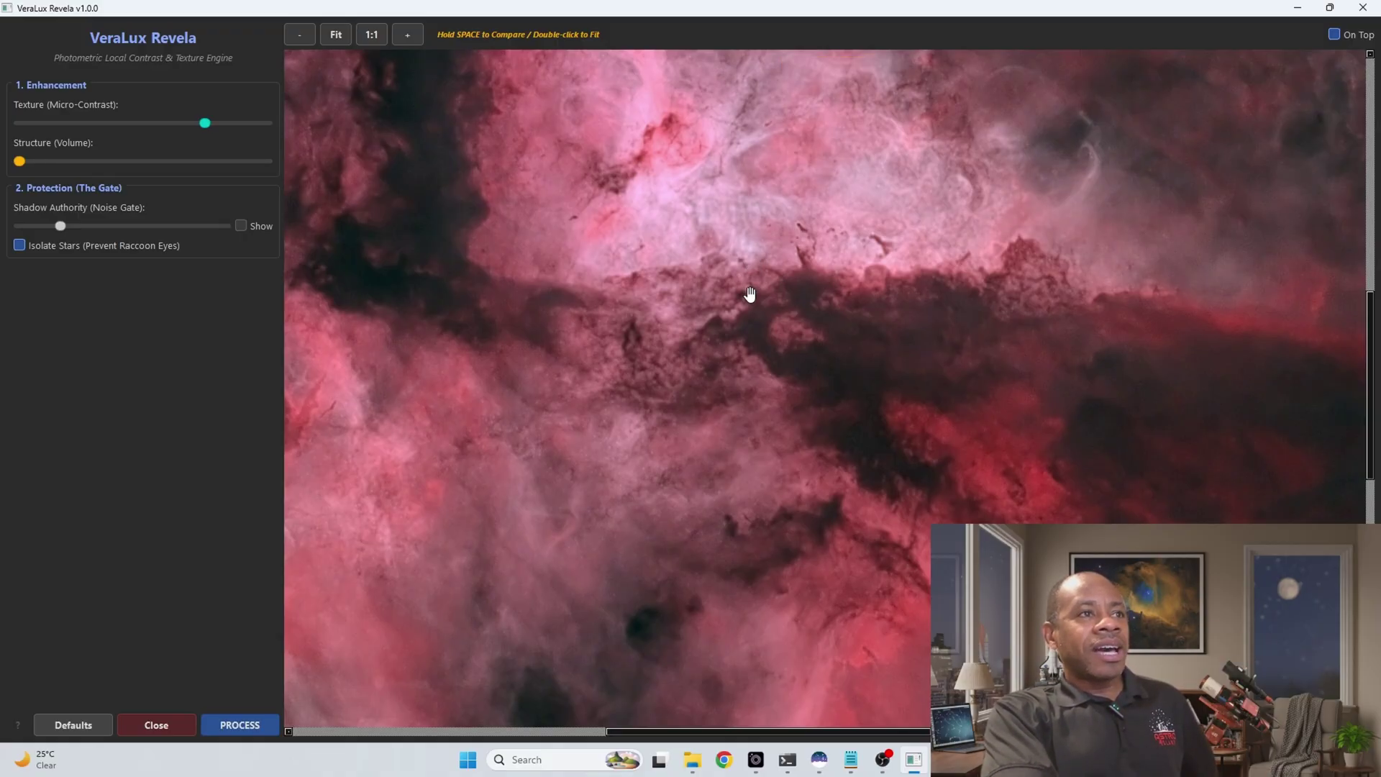
key(space)
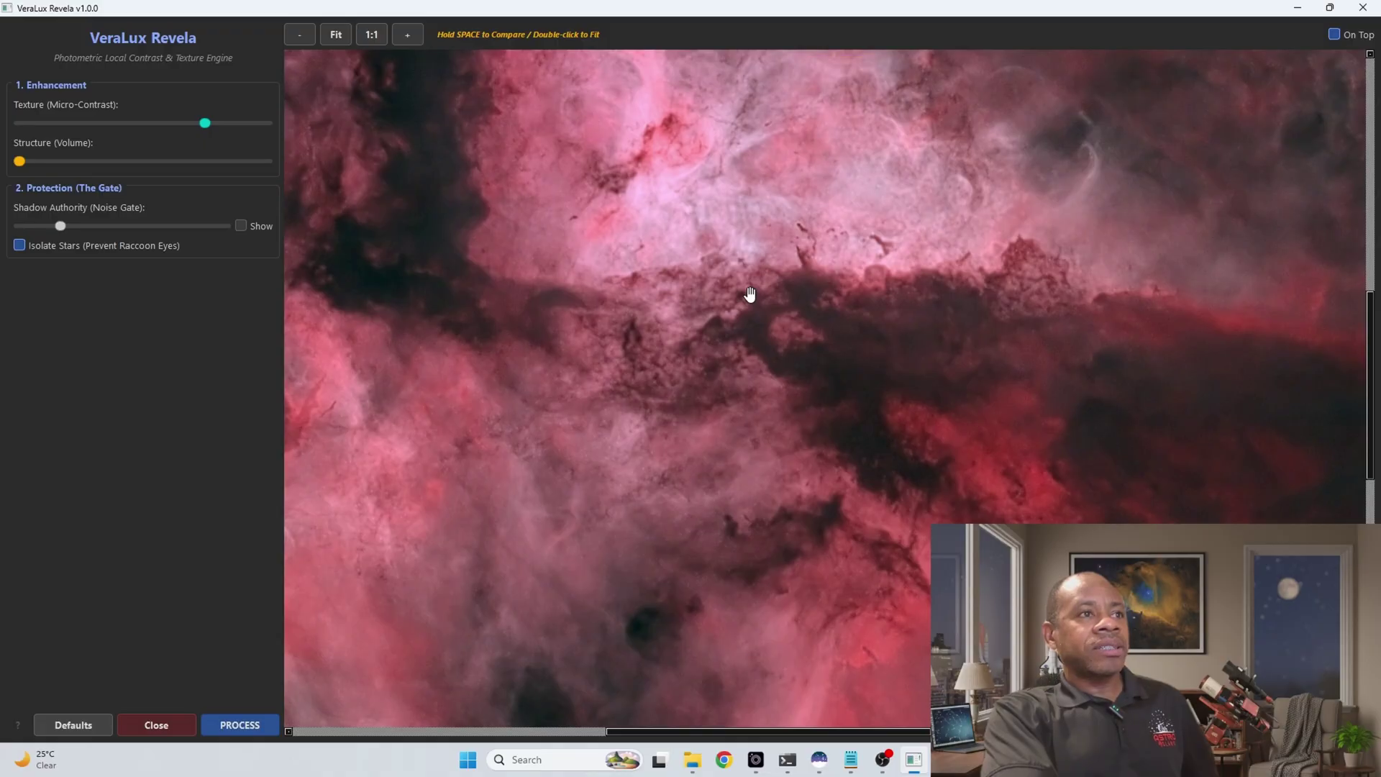
key(space)
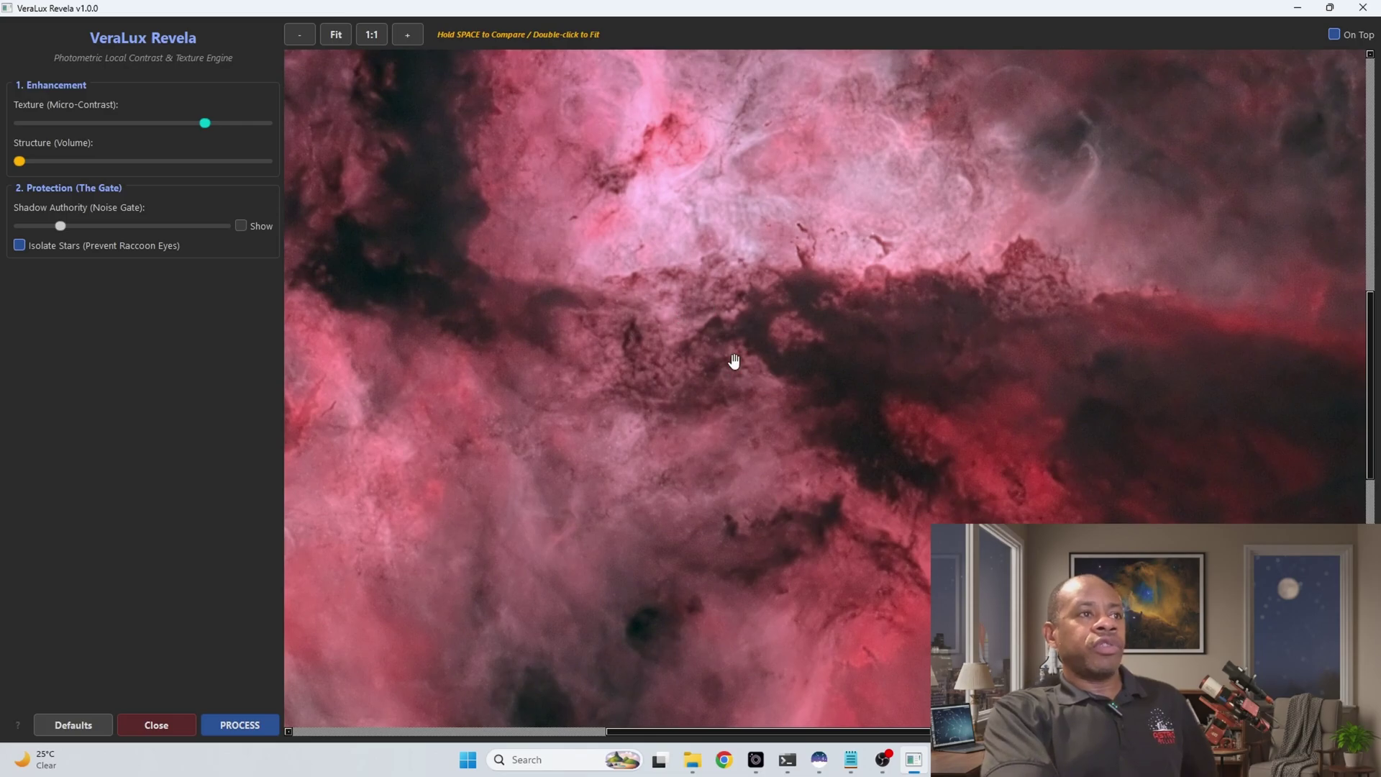
key(space)
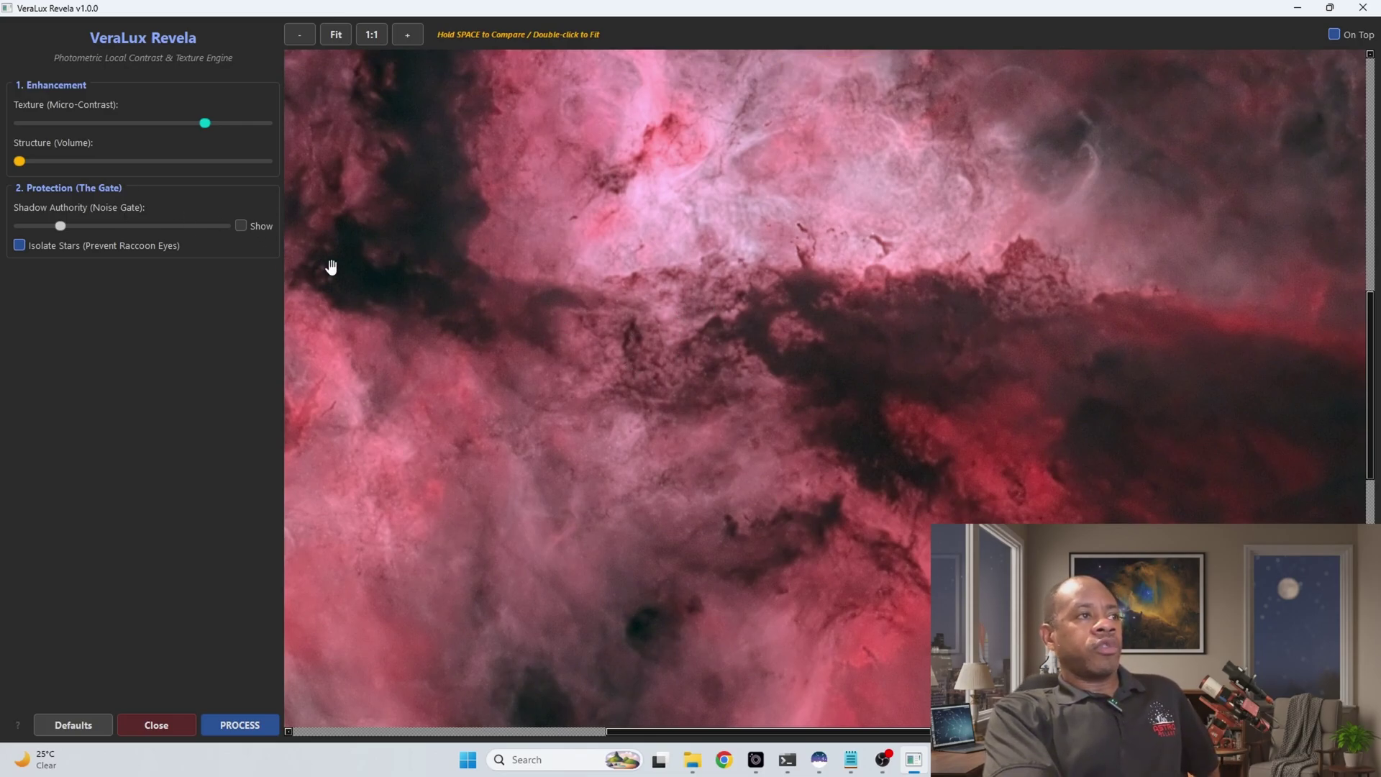
scroll(440, 299, up, 3)
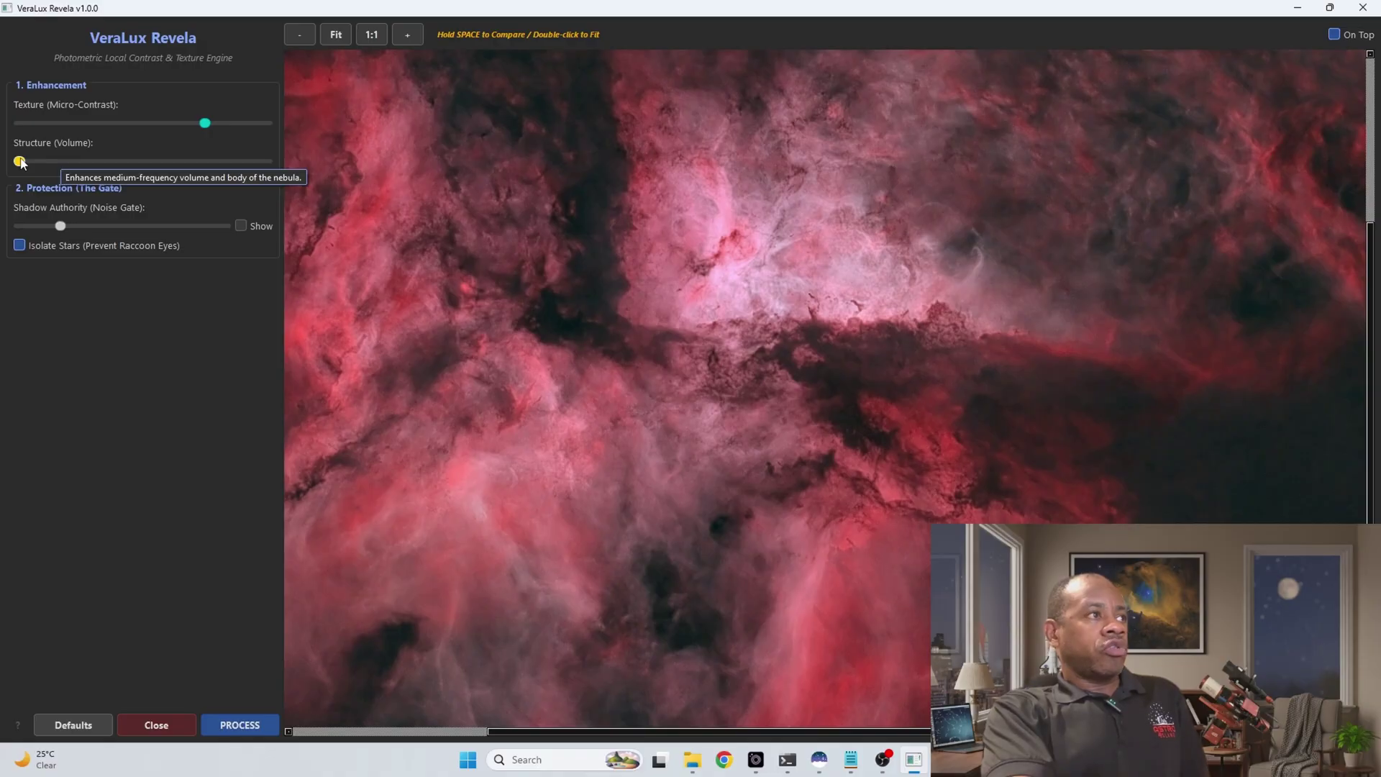
- Set Structure (Volume) to a moderate level, fit and zoom the preview, and compare with Space
drag(22, 163, 110, 162)
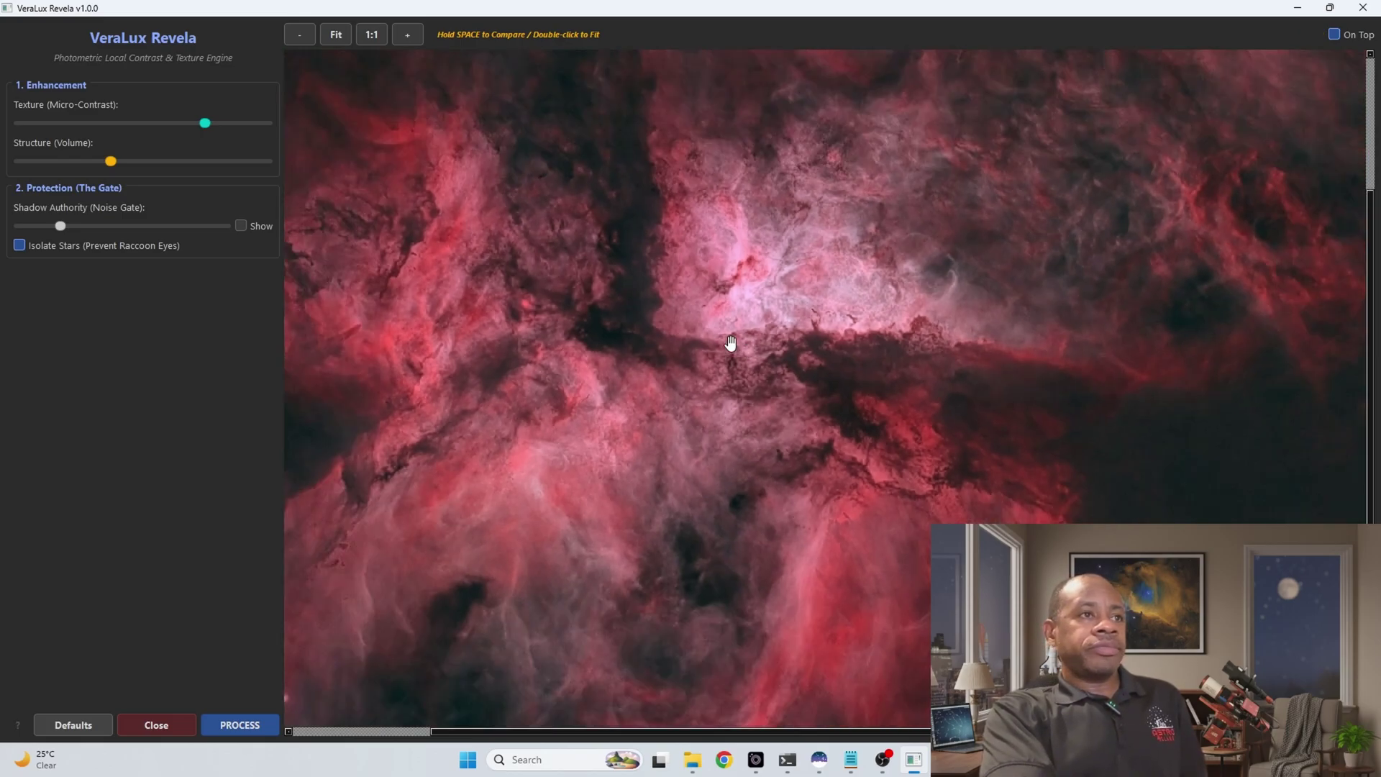
double_click(730, 343)
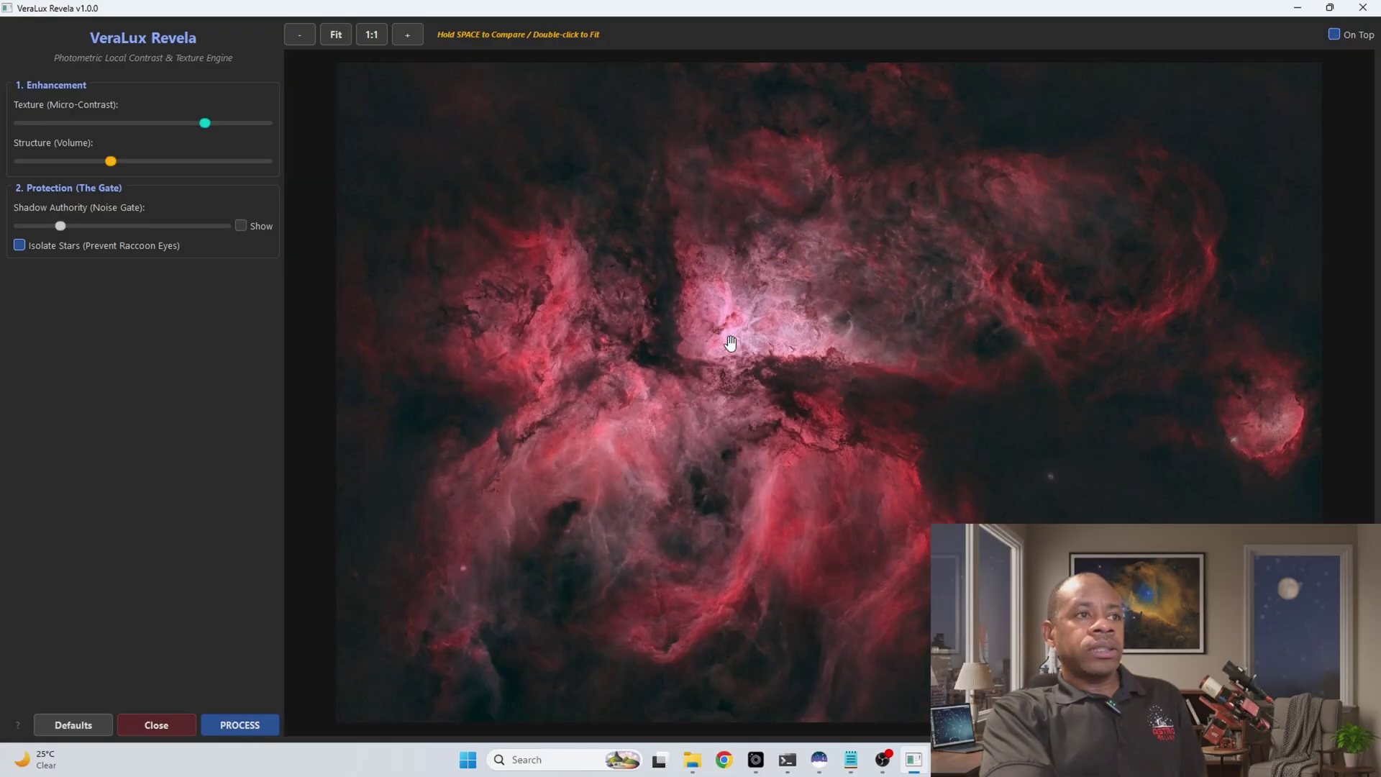
scroll(729, 343, up, 2)
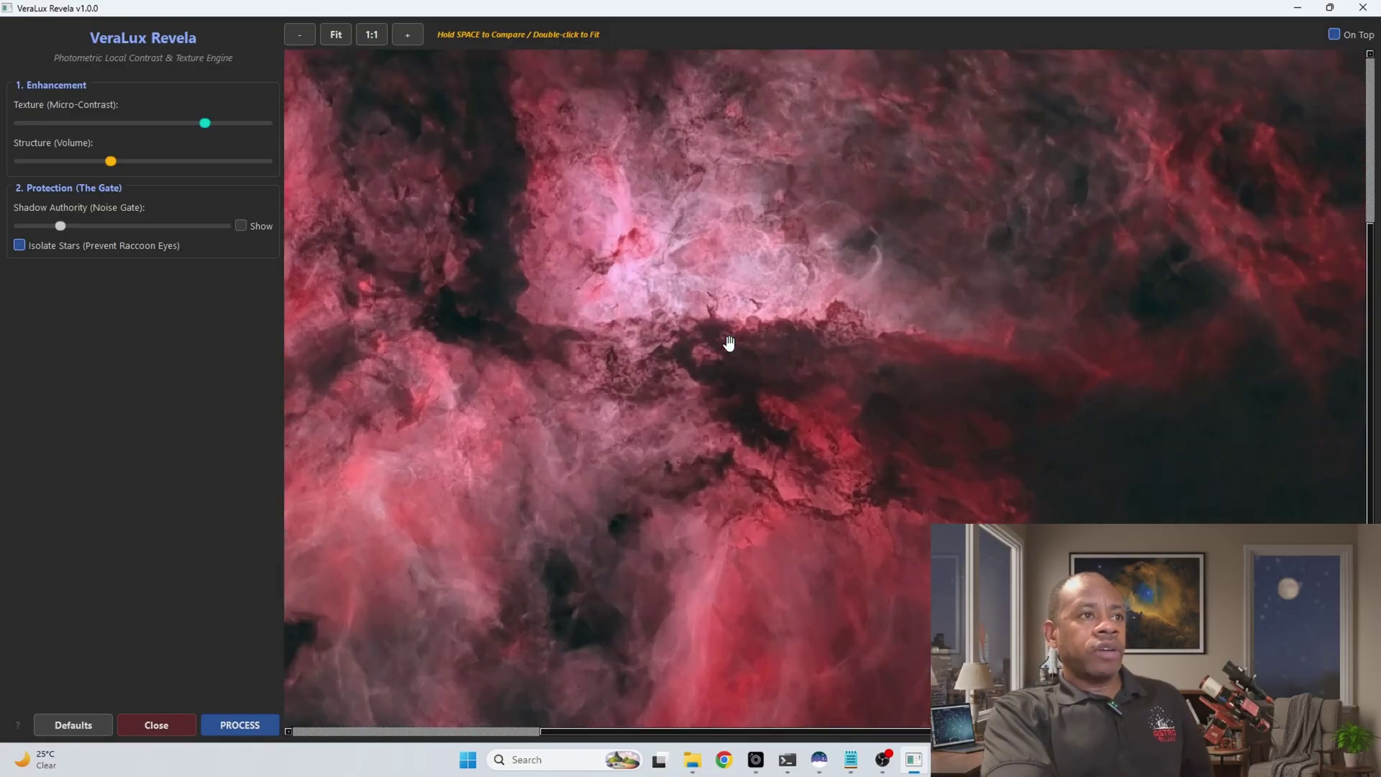
scroll(730, 343, up, 2)
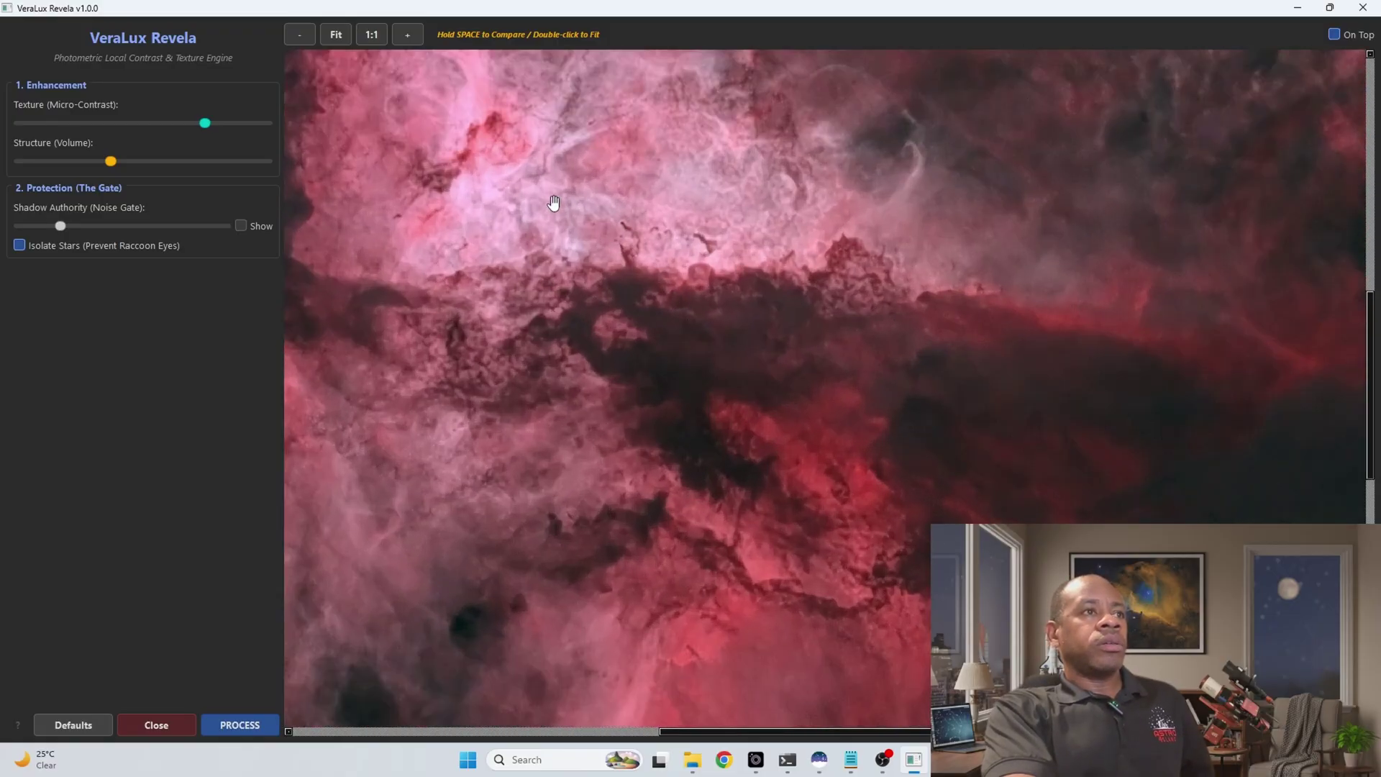
key(space)
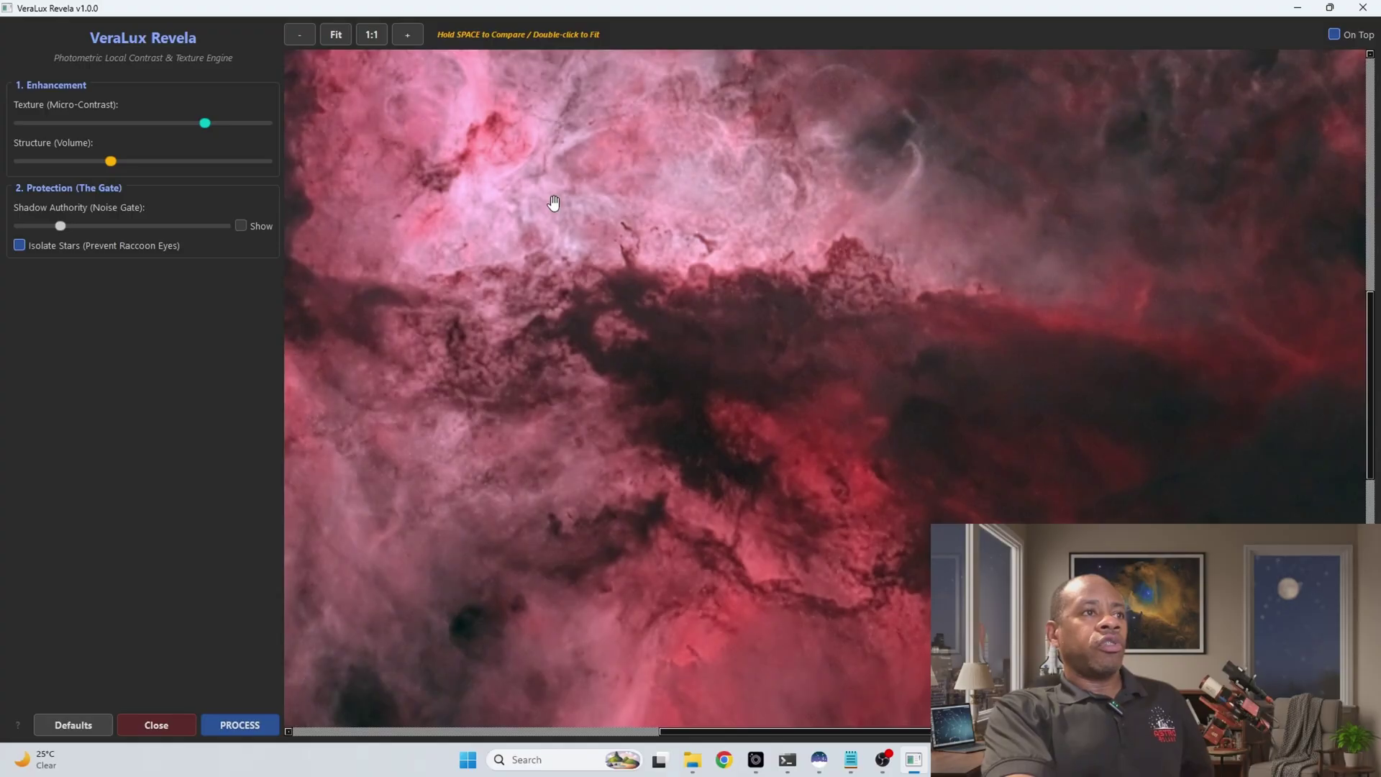
key(space)
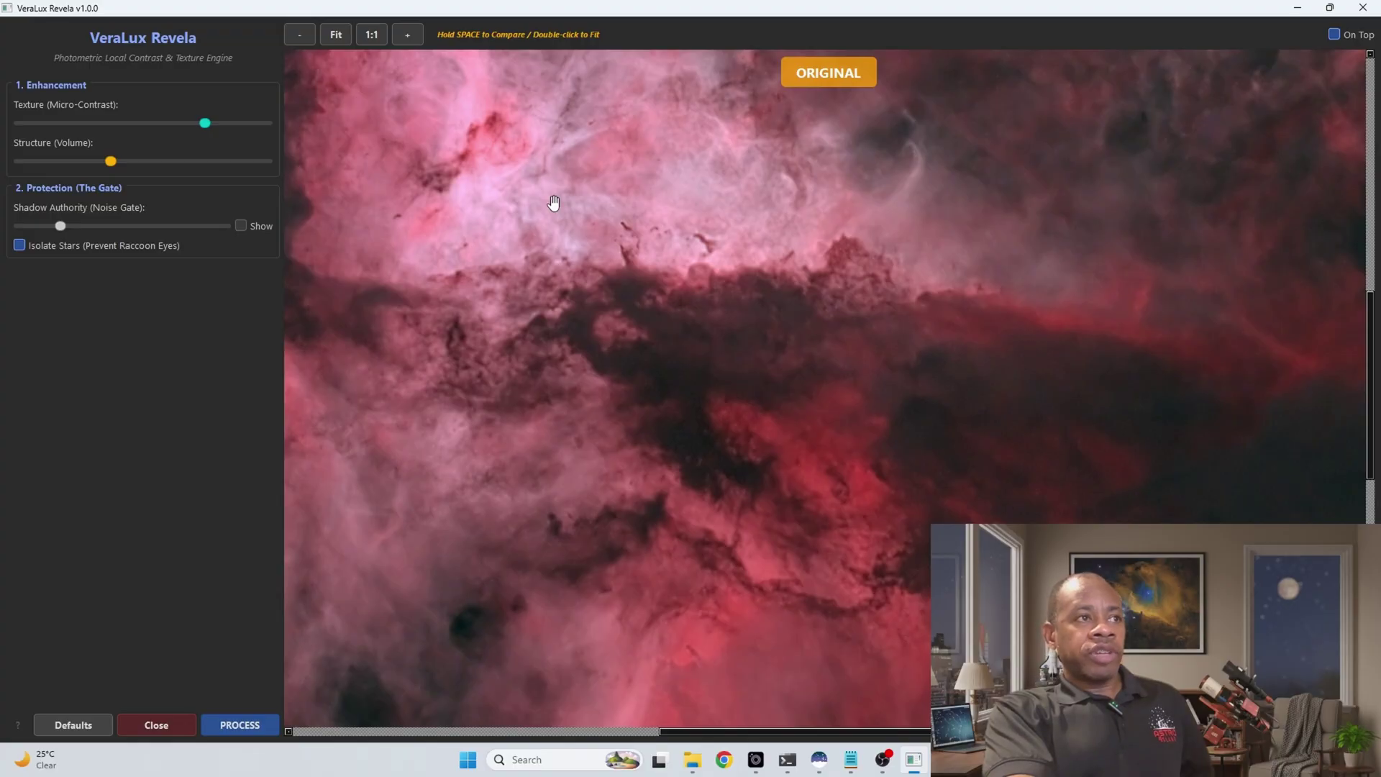
key(space)
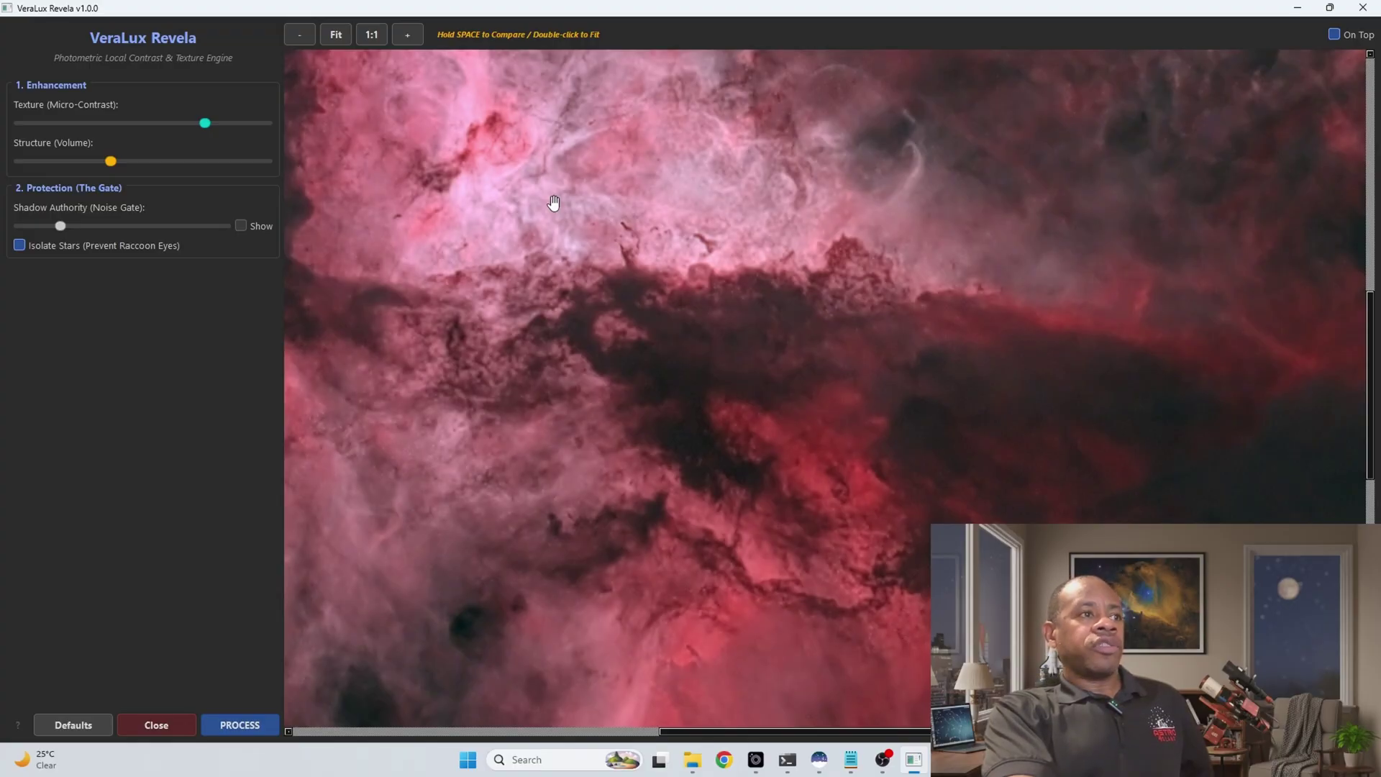
drag(553, 204, 622, 256)
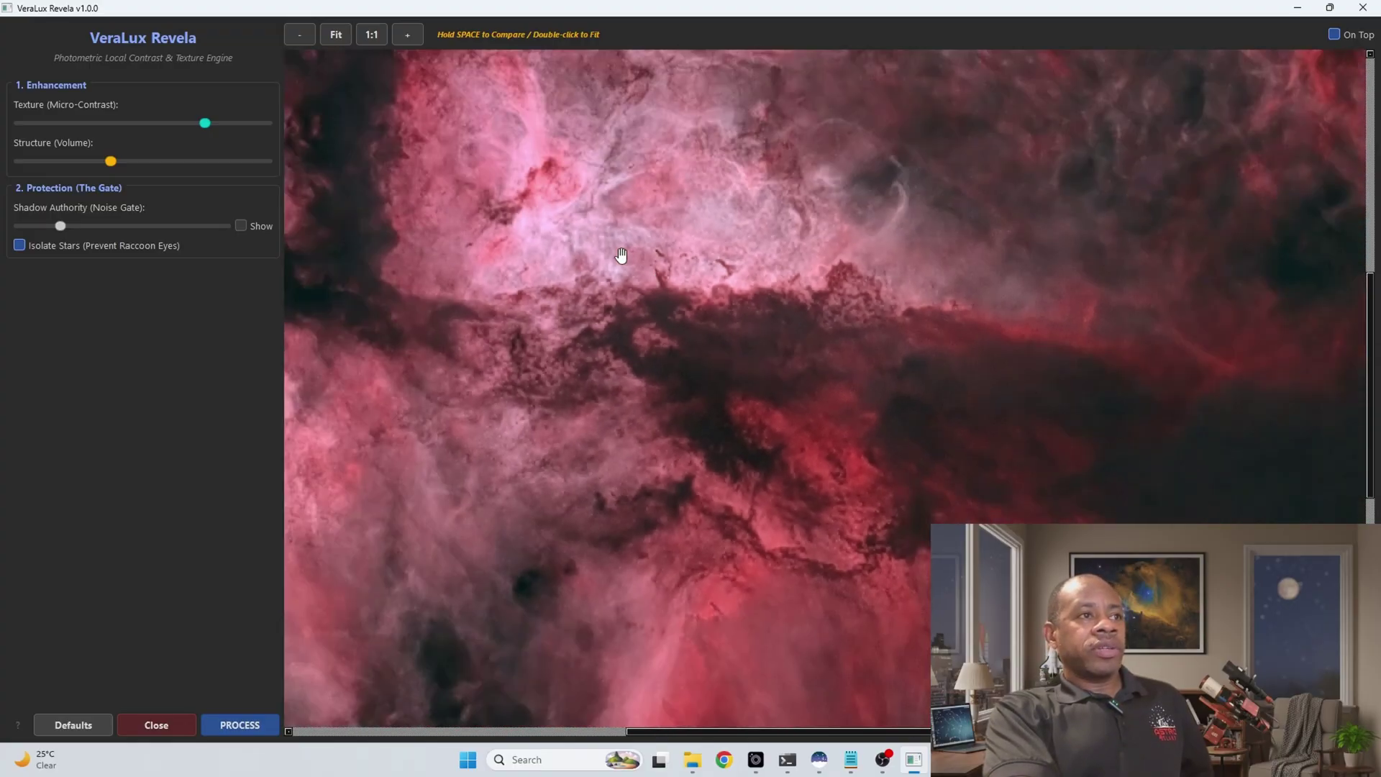
- Try Structure (Volume) at maximum, then bring it back down to a moderate amount
double_click(622, 255)
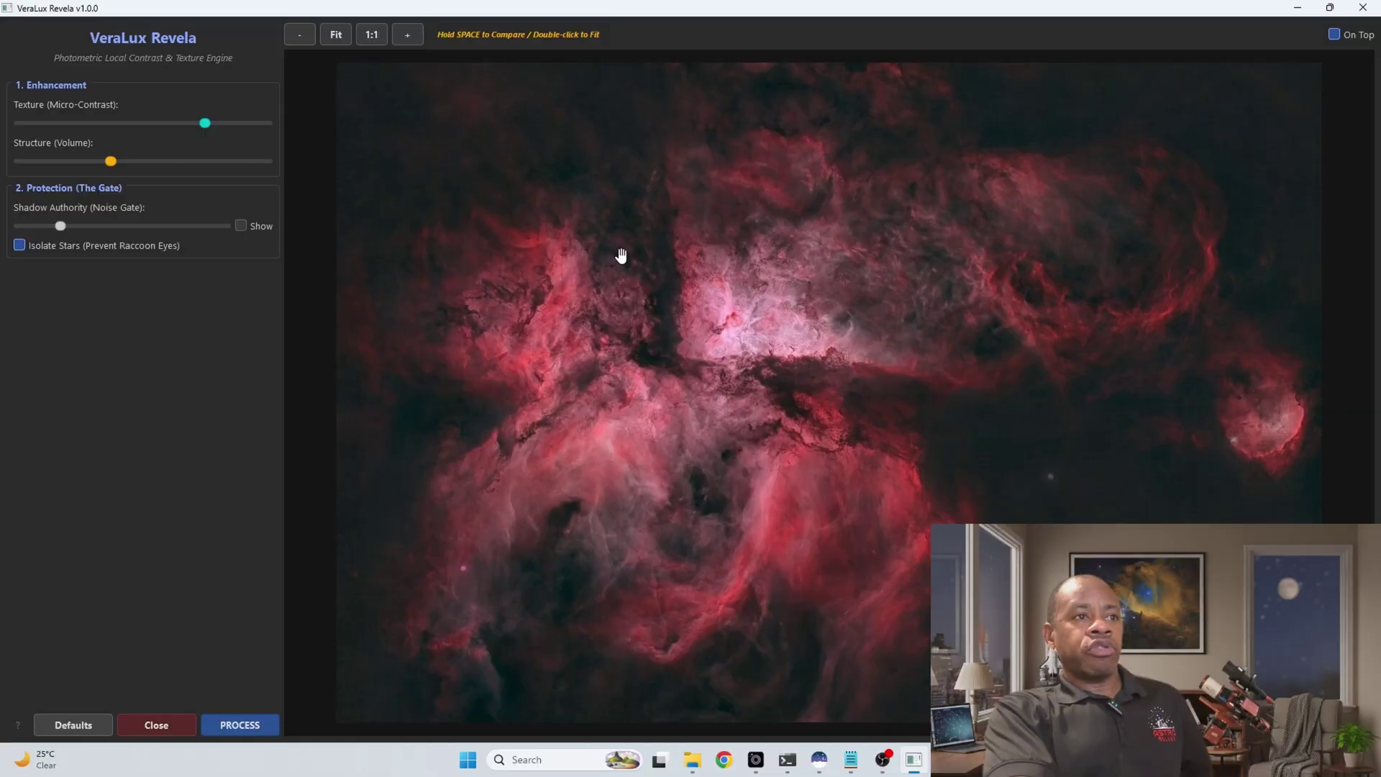
key(space)
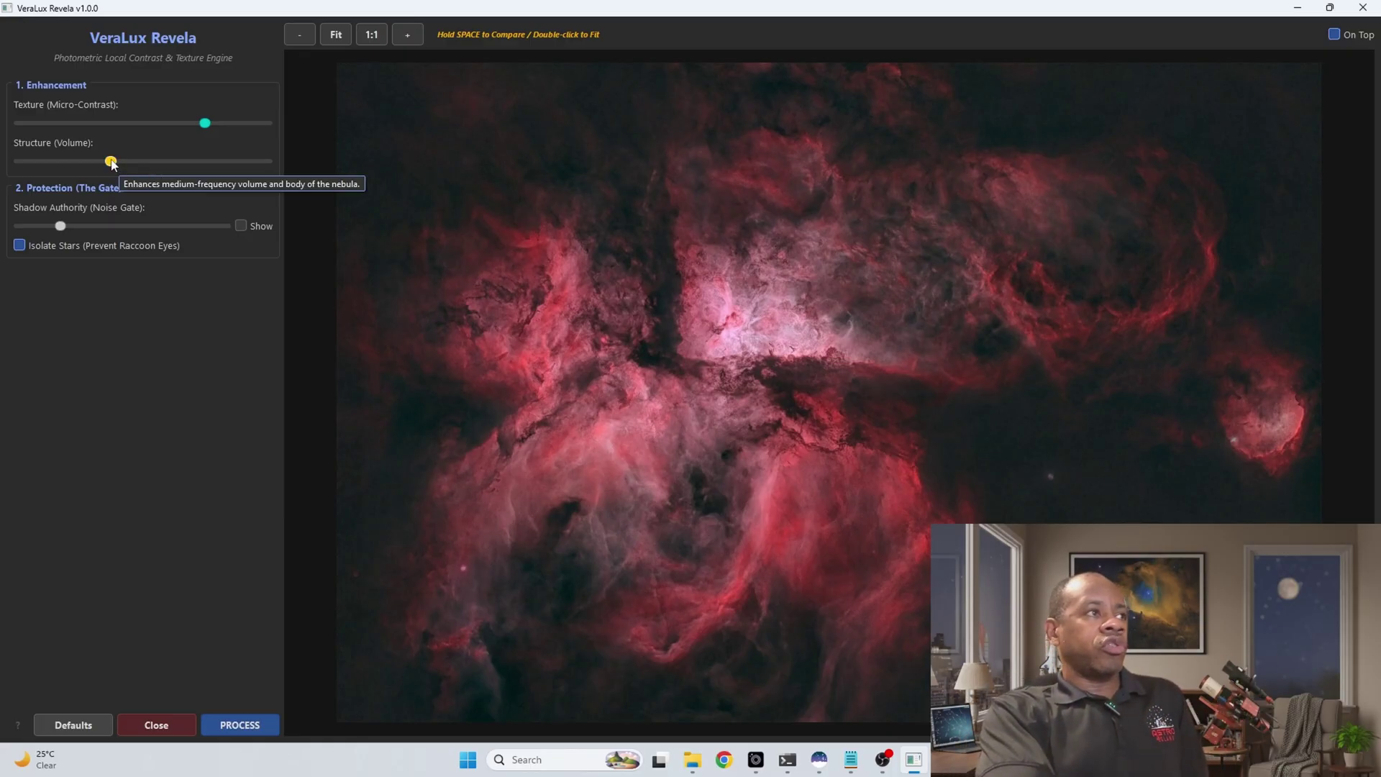
drag(112, 162, 269, 170)
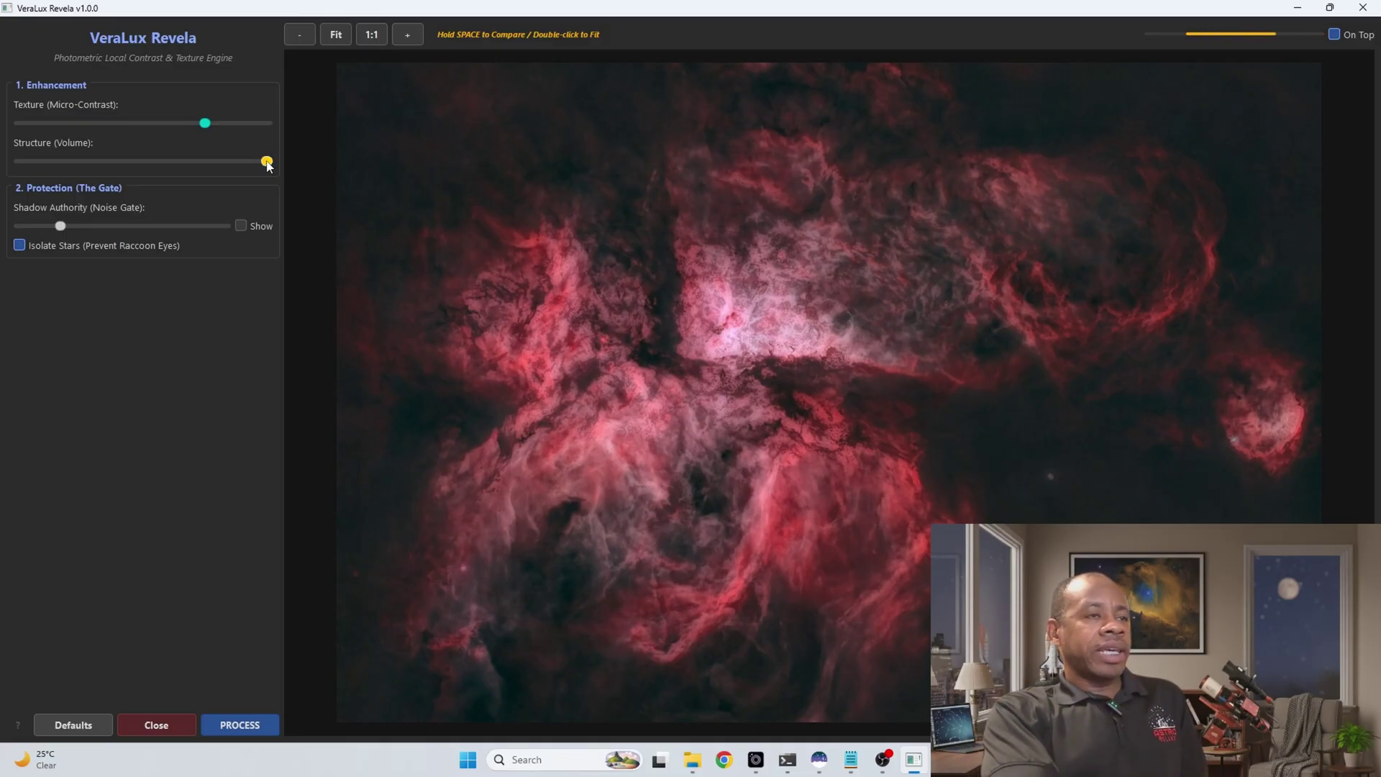
drag(267, 165, 253, 167)
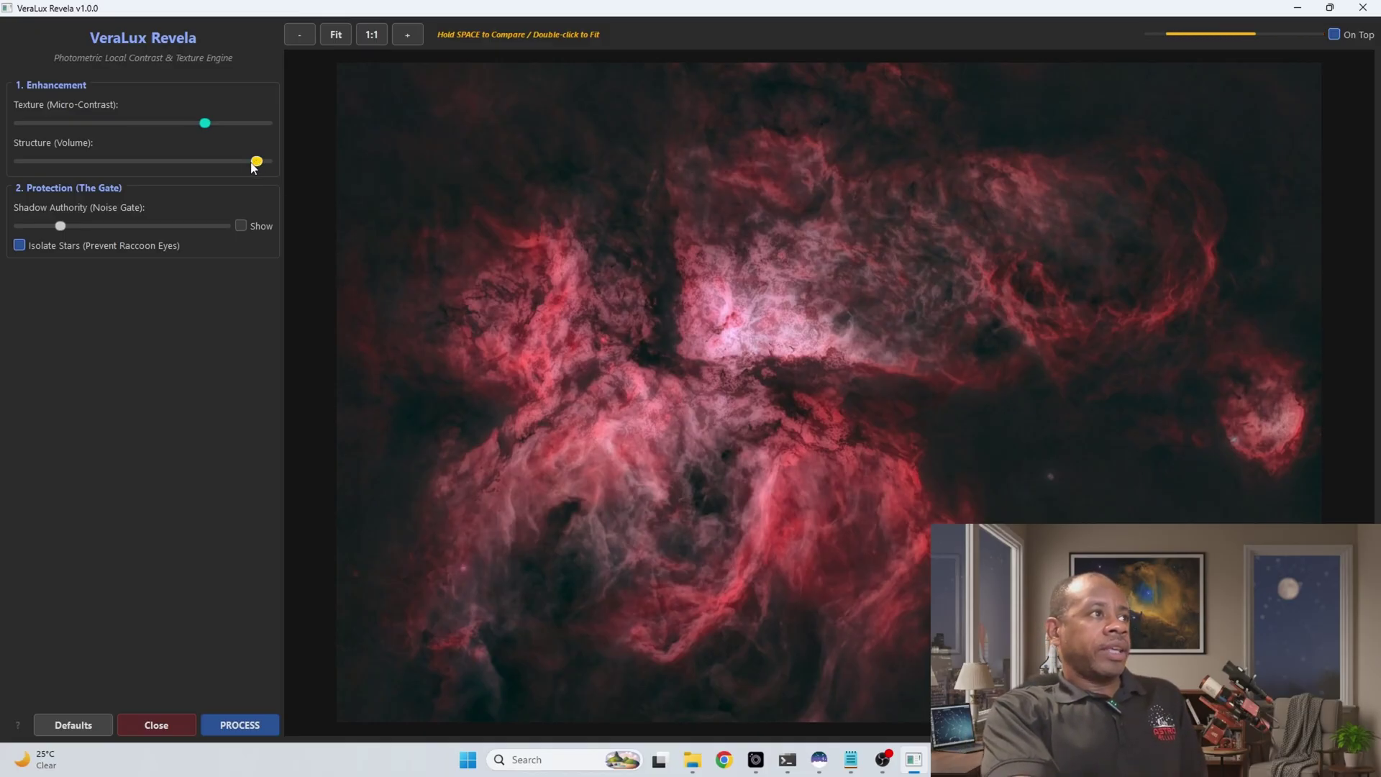
drag(144, 170, 81, 168)
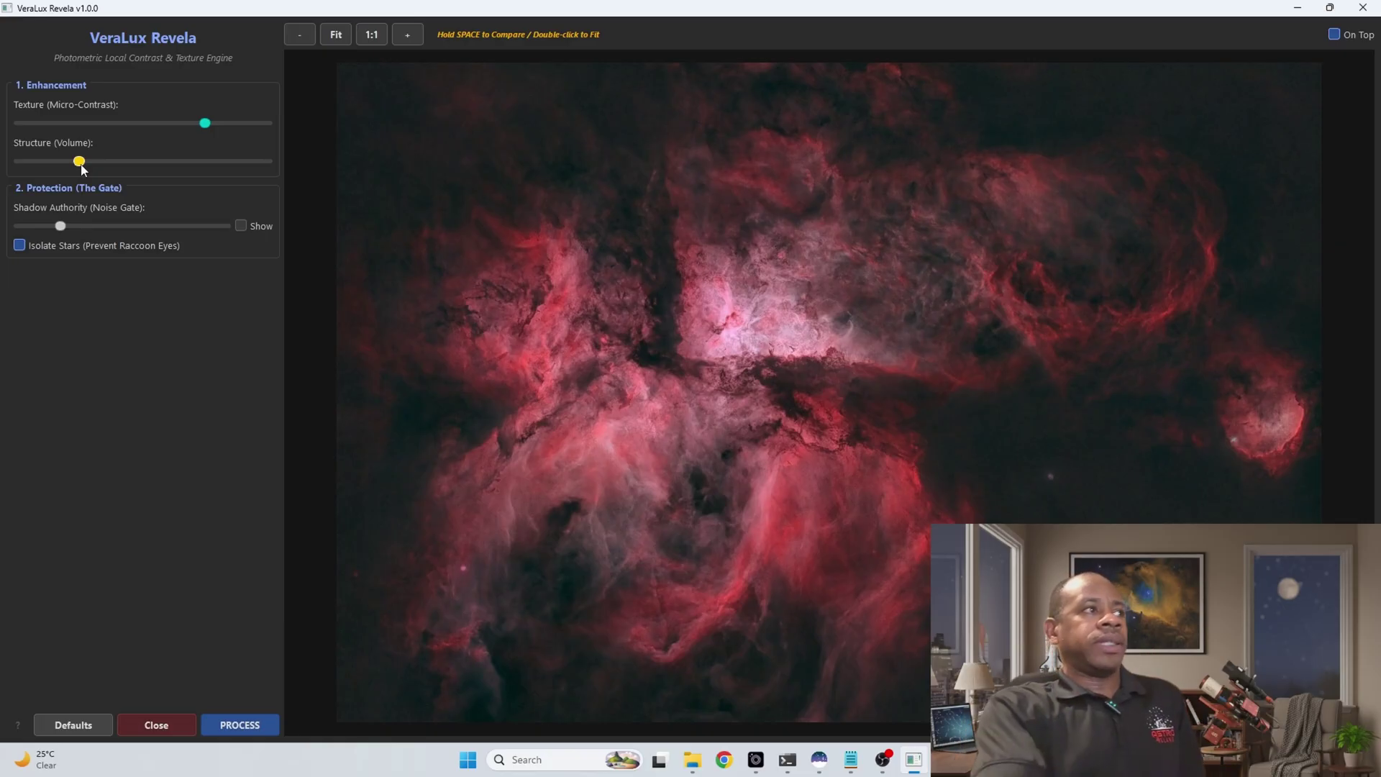
- Lower Texture (Micro-Contrast), compare with the original, and apply the enhancement with PROCESS
drag(205, 124, 158, 124)
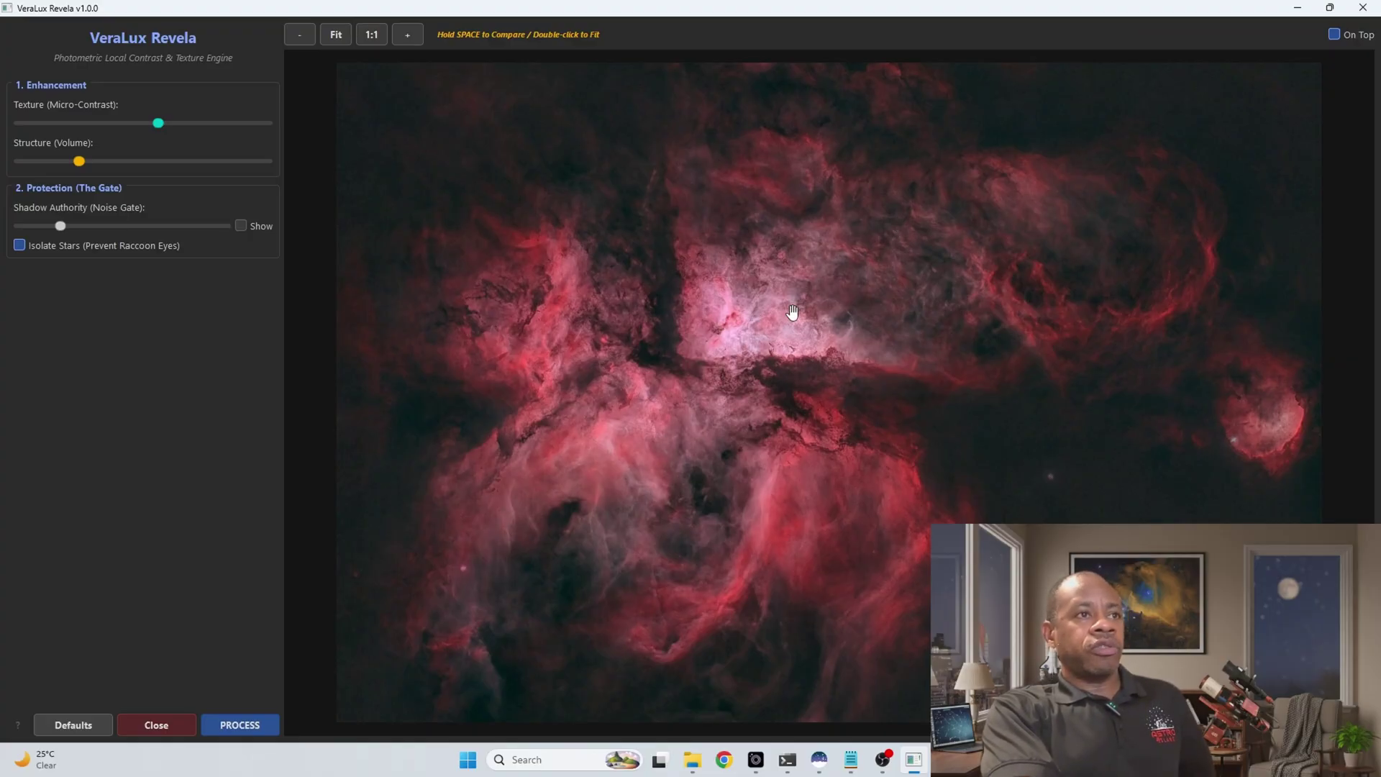
key(space)
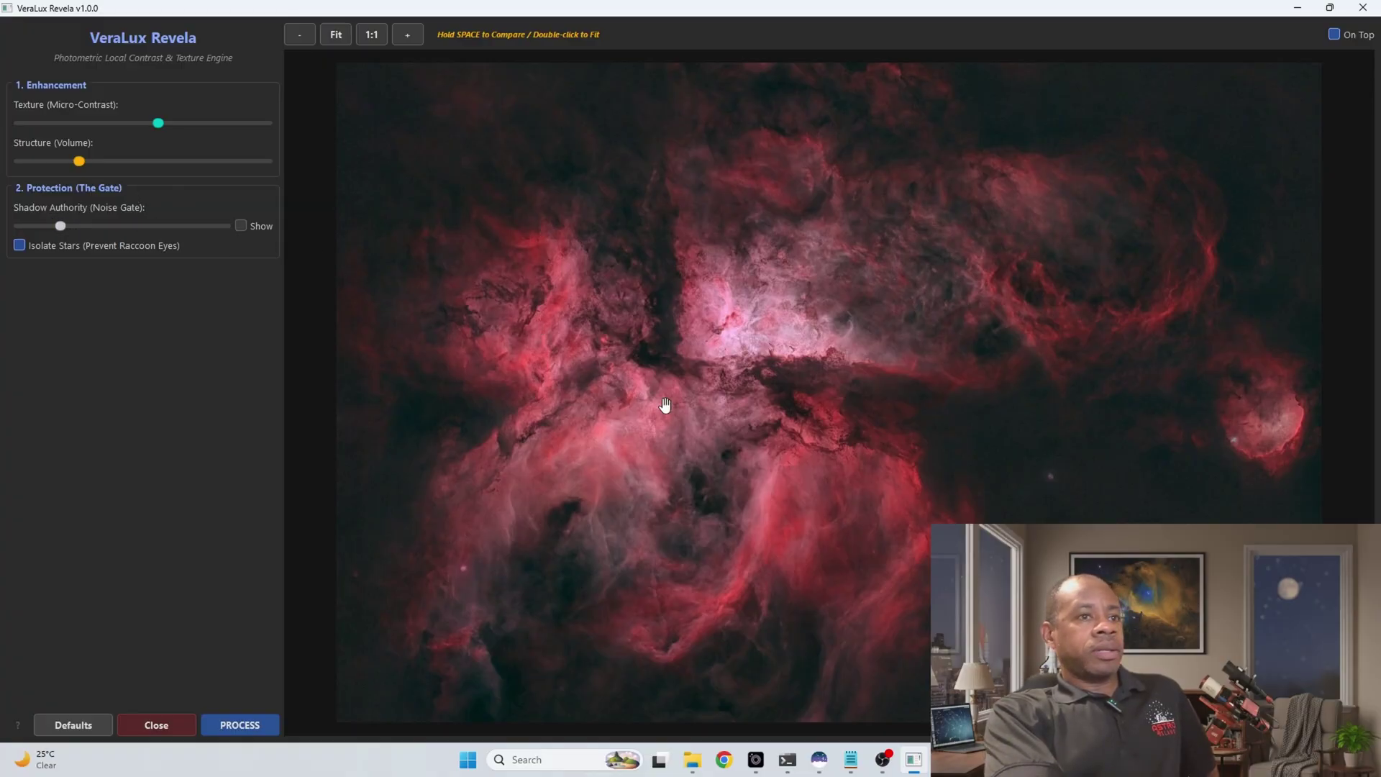
click(243, 725)
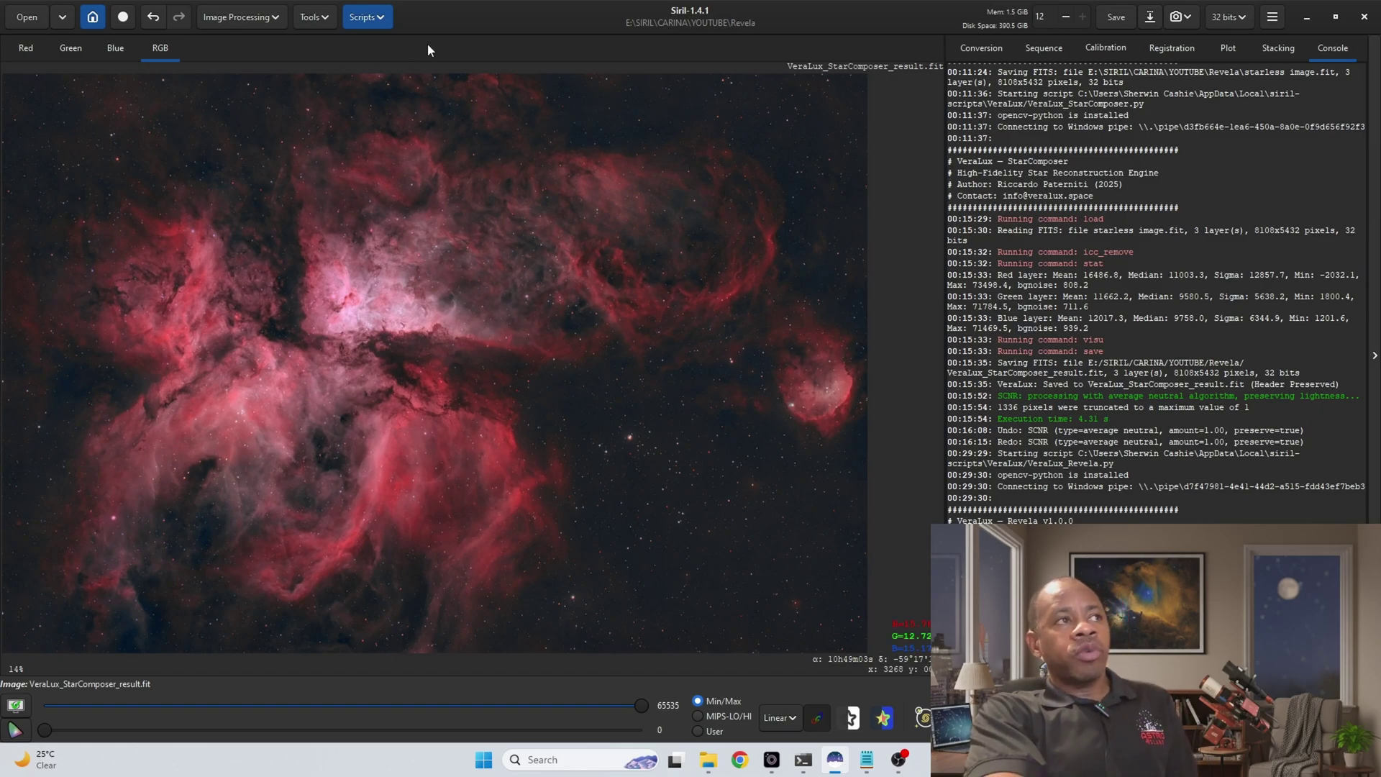
- Launch VeraLux_Revela.py from Scripts > Python Scripts > VeraLux on the starry image
click(366, 19)
mouse_move(403, 64)
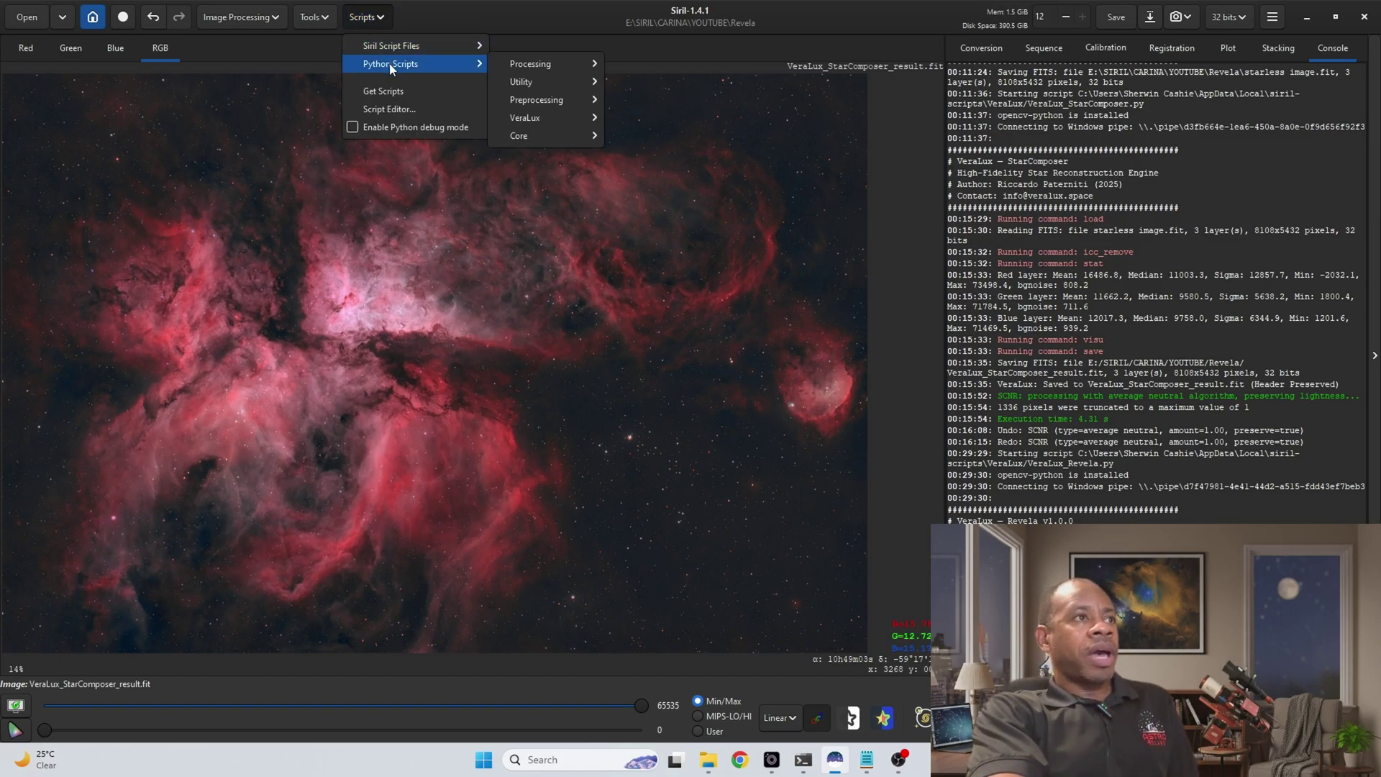
mouse_move(547, 115)
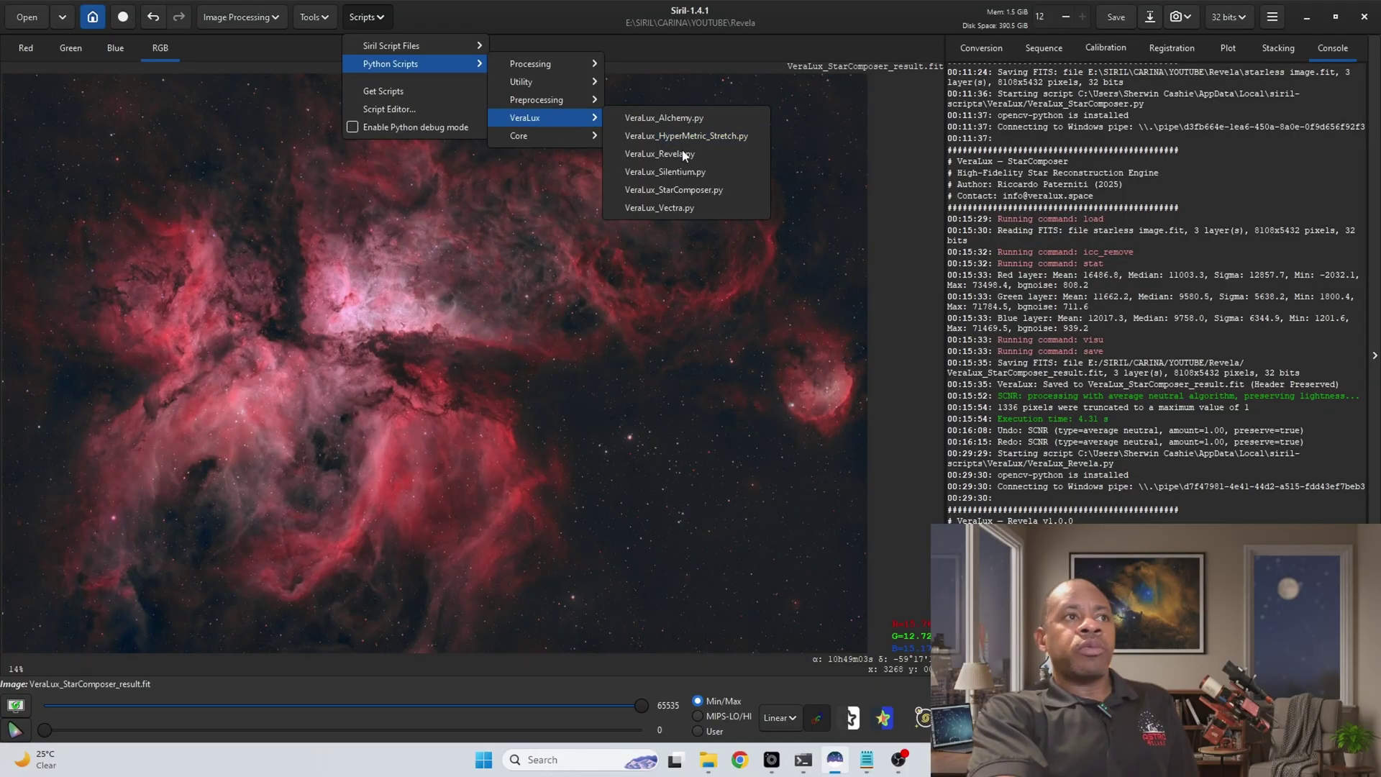
click(659, 154)
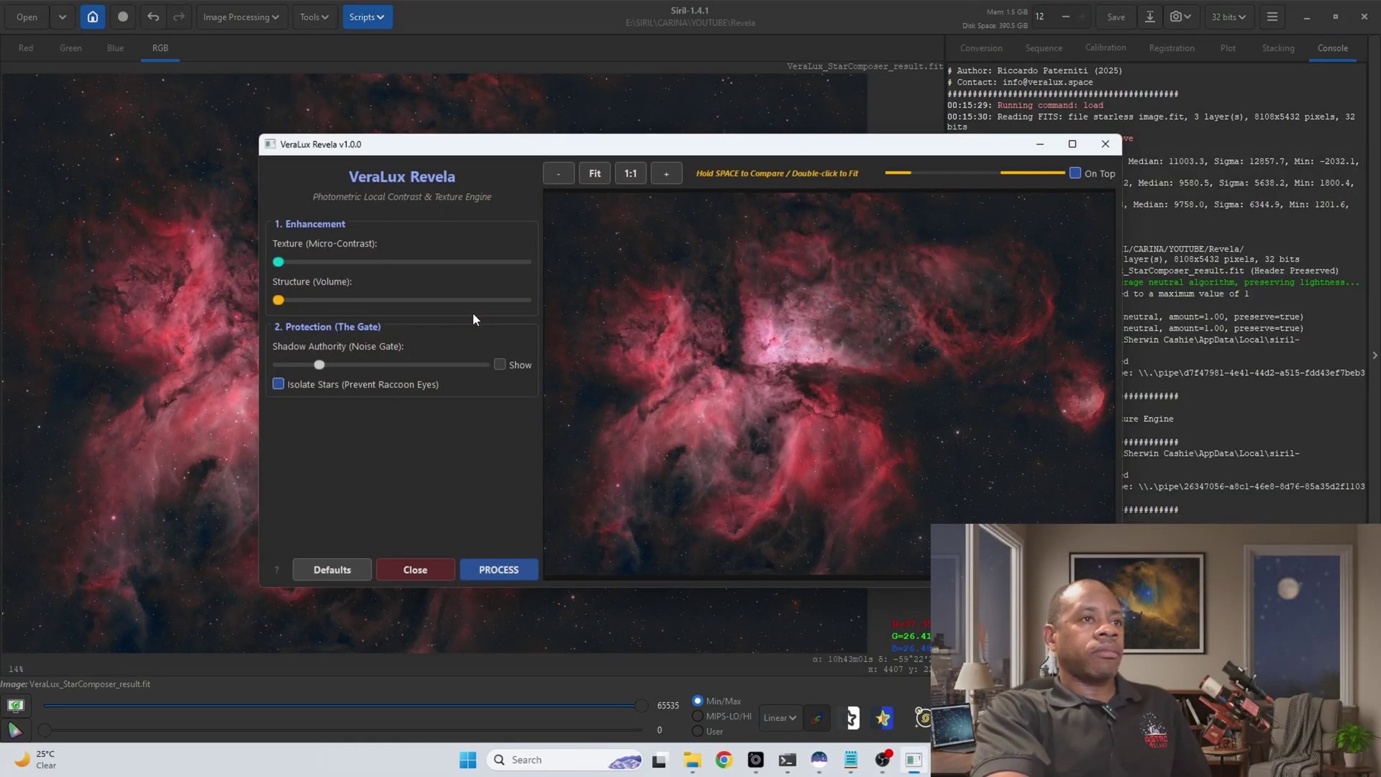
- Maximize the Revela window and fit the whole star-recombined image in the preview
drag(564, 149, 523, 168)
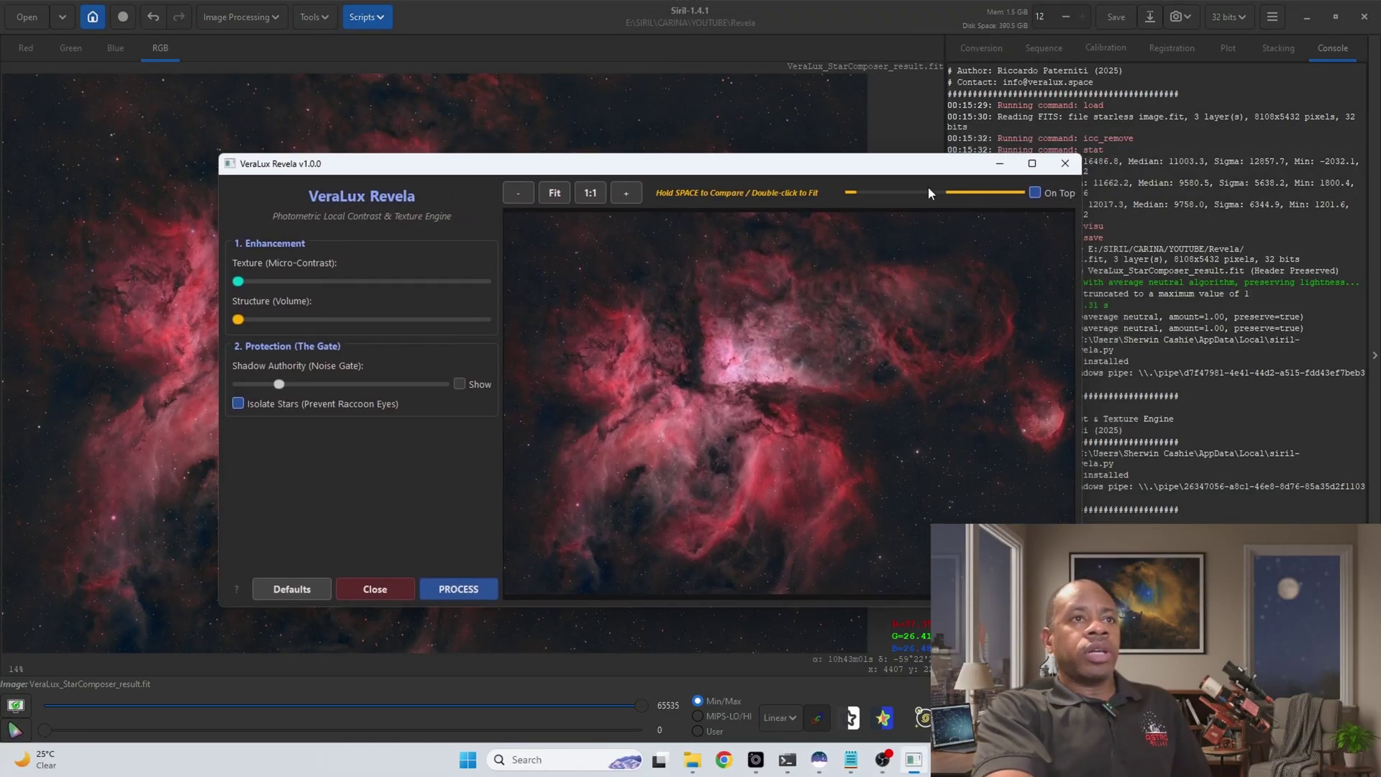
click(1031, 163)
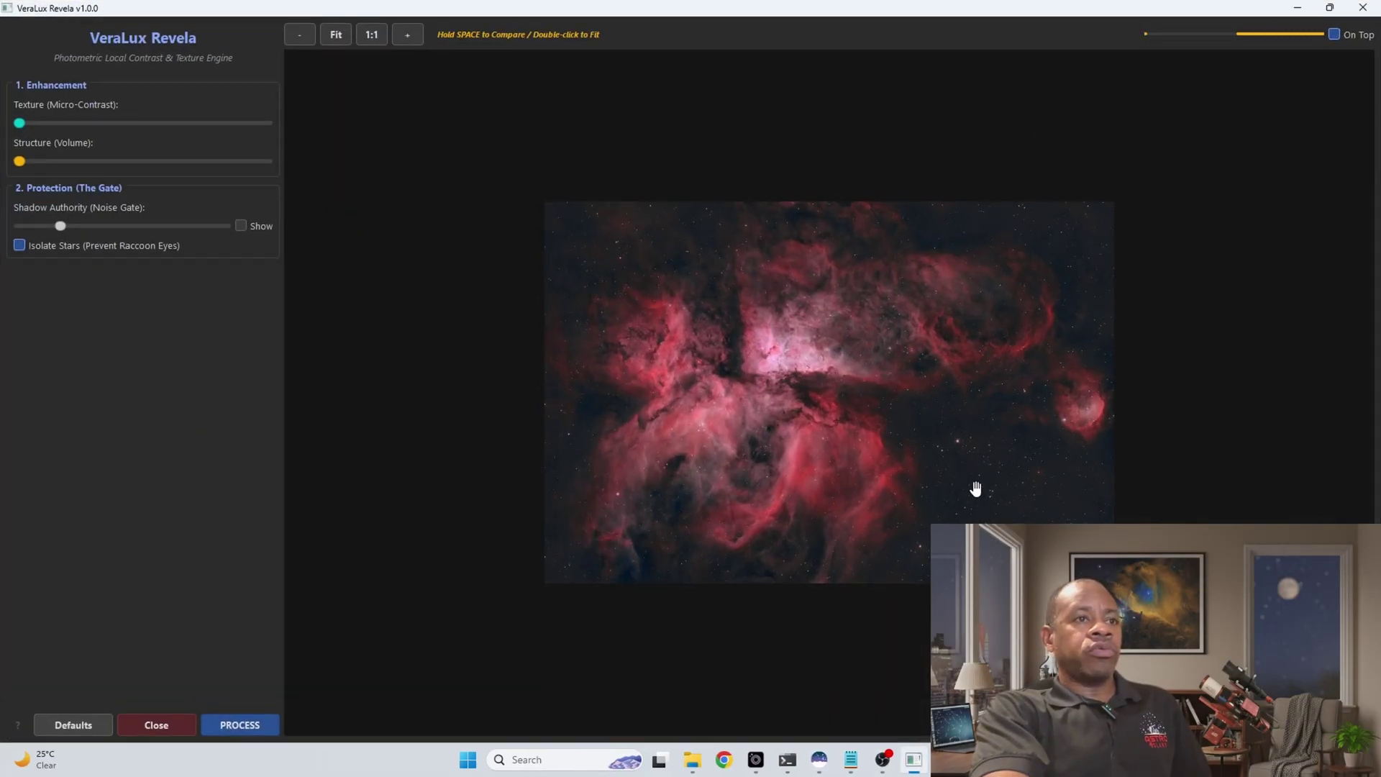
click(336, 36)
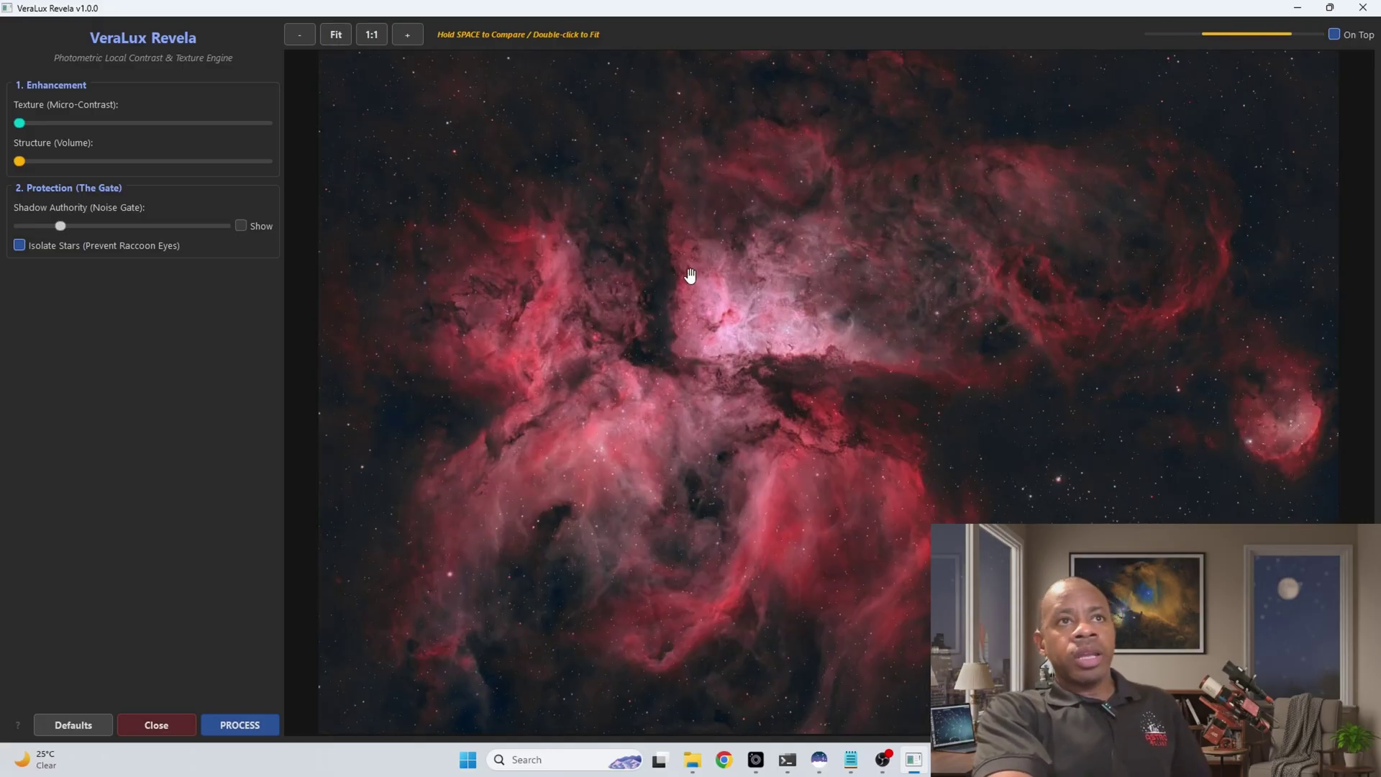
scroll(702, 270, down, 1)
scroll(761, 260, down, 1)
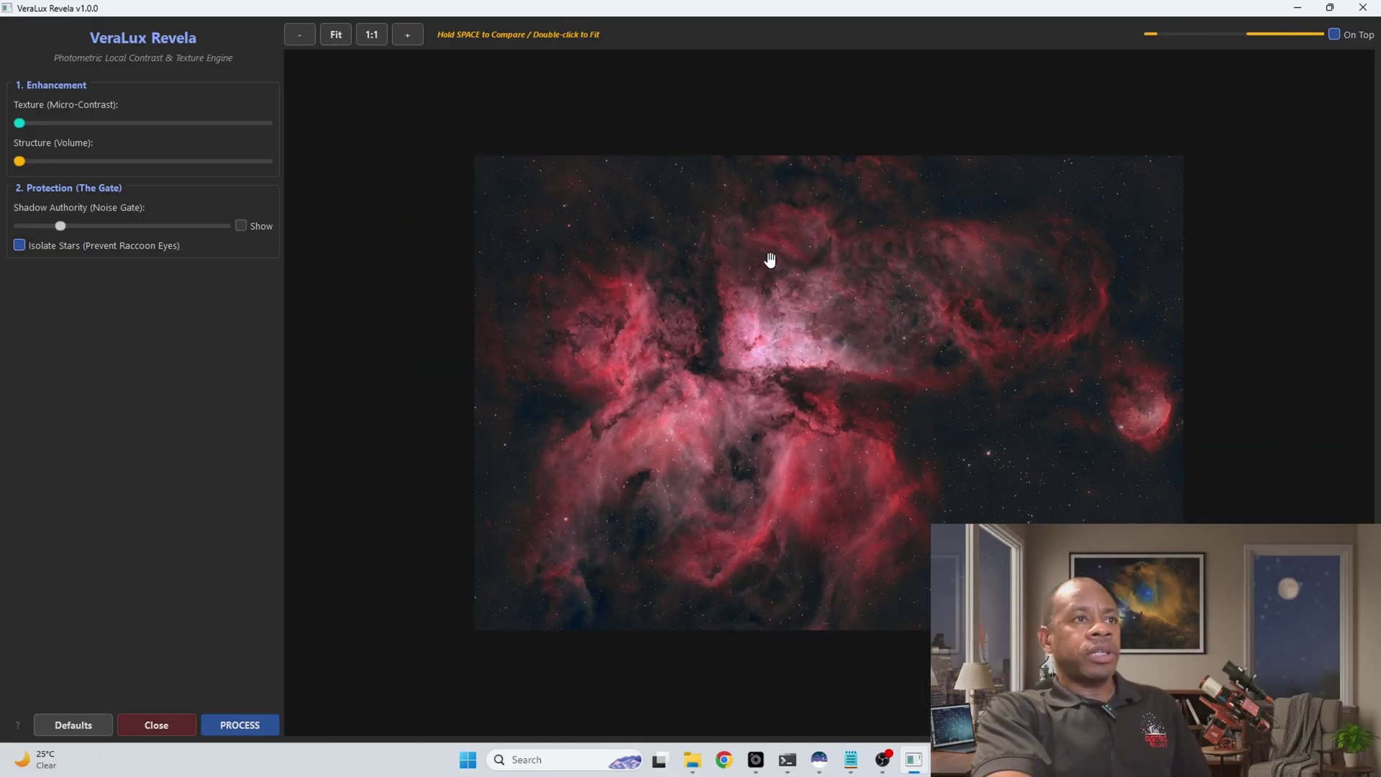
scroll(761, 260, up, 3)
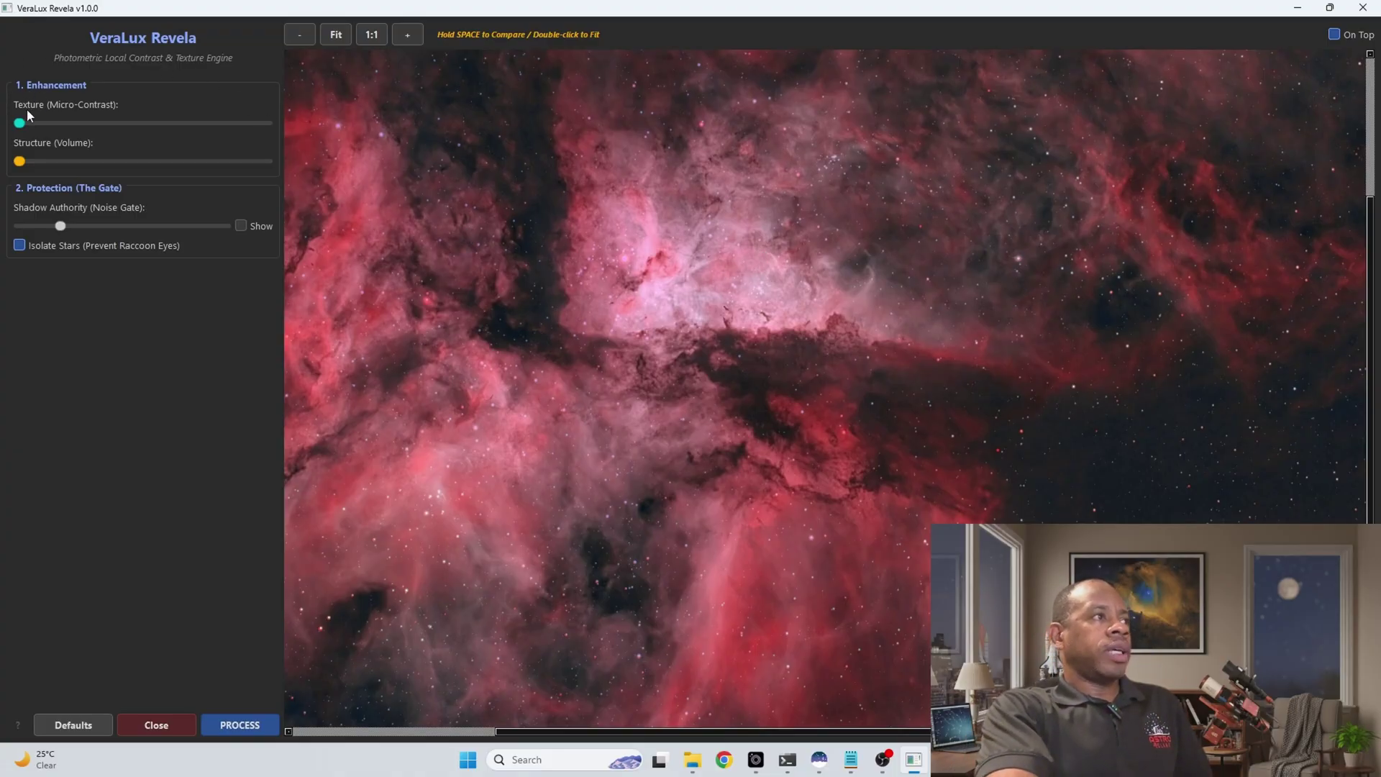
- Raise Texture and Structure to moderate levels and tick Show beside Shadow Authority
drag(19, 123, 97, 167)
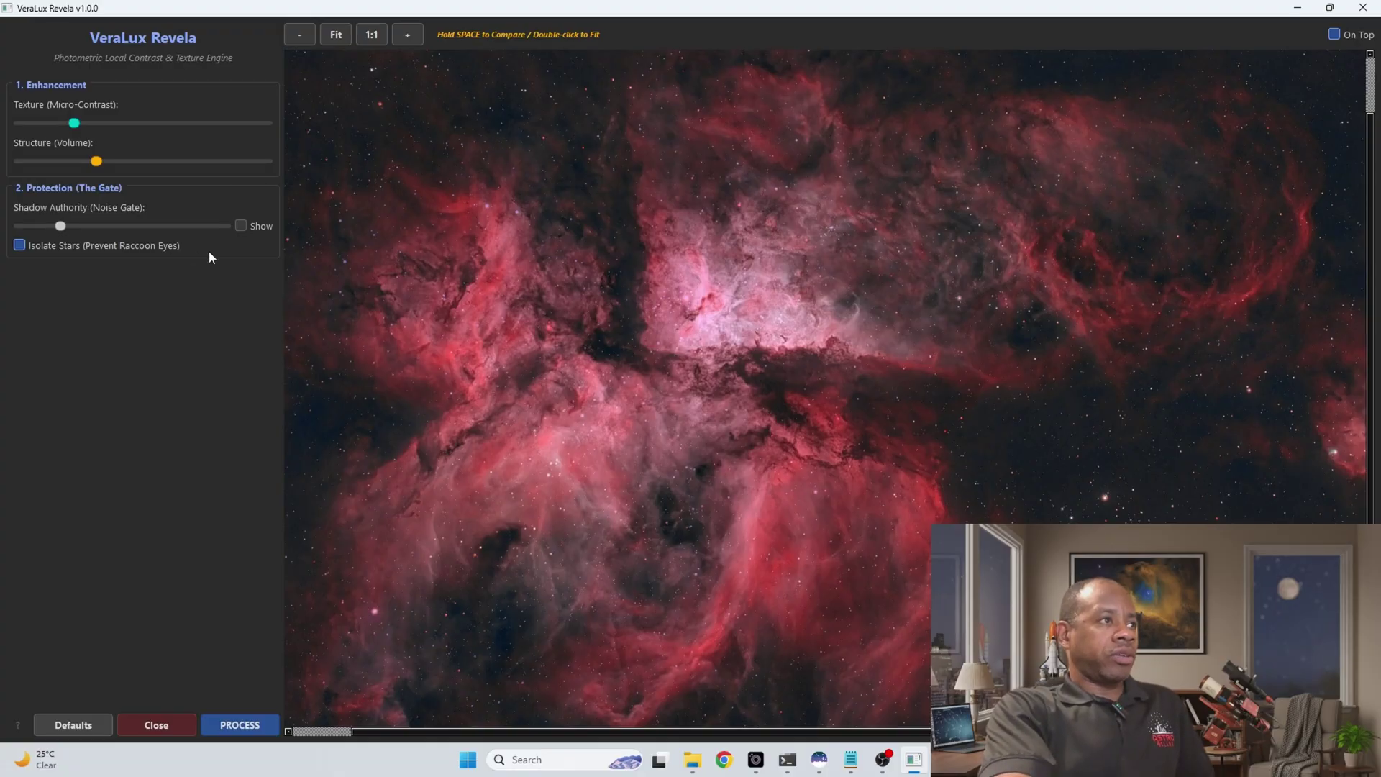
click(241, 225)
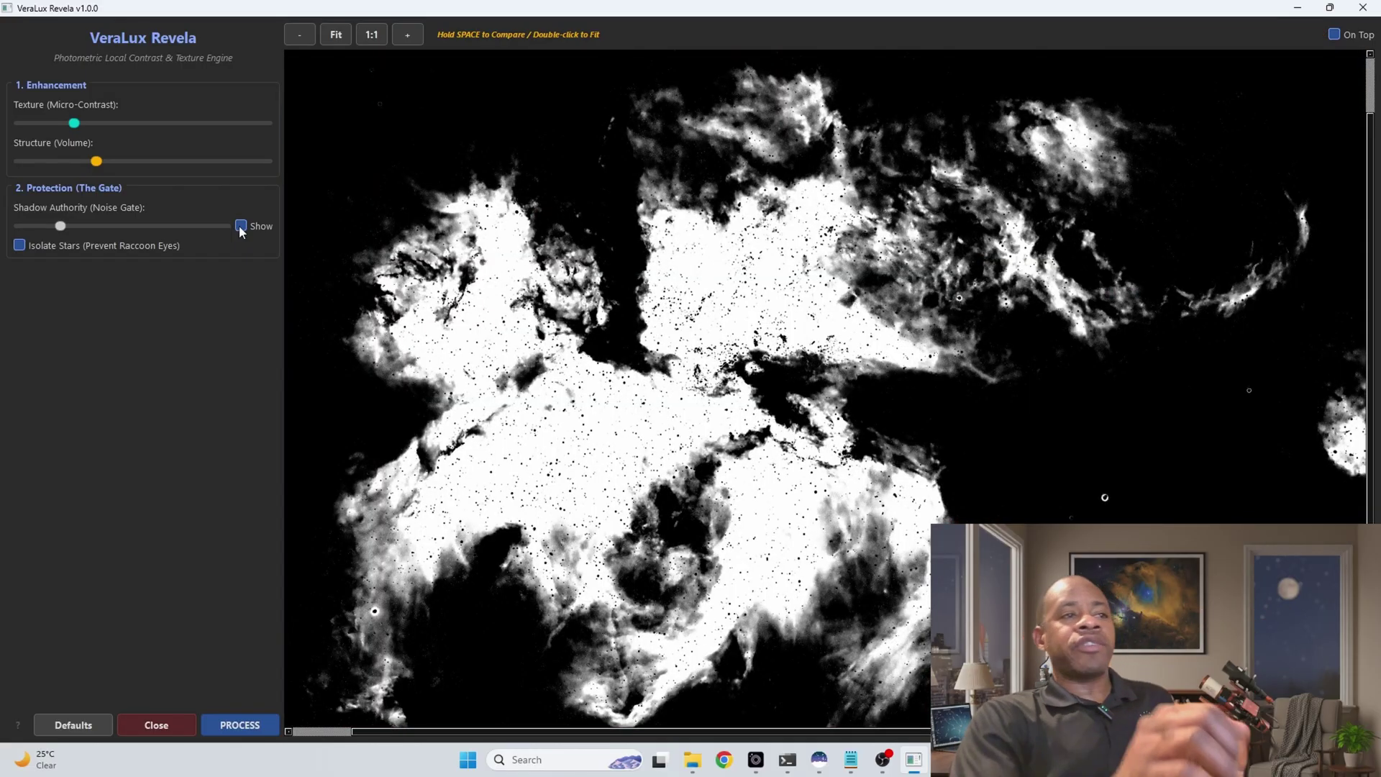
- Tune the Shadow Authority noise gate higher to exclude faint background, then hide the mask
click(101, 226)
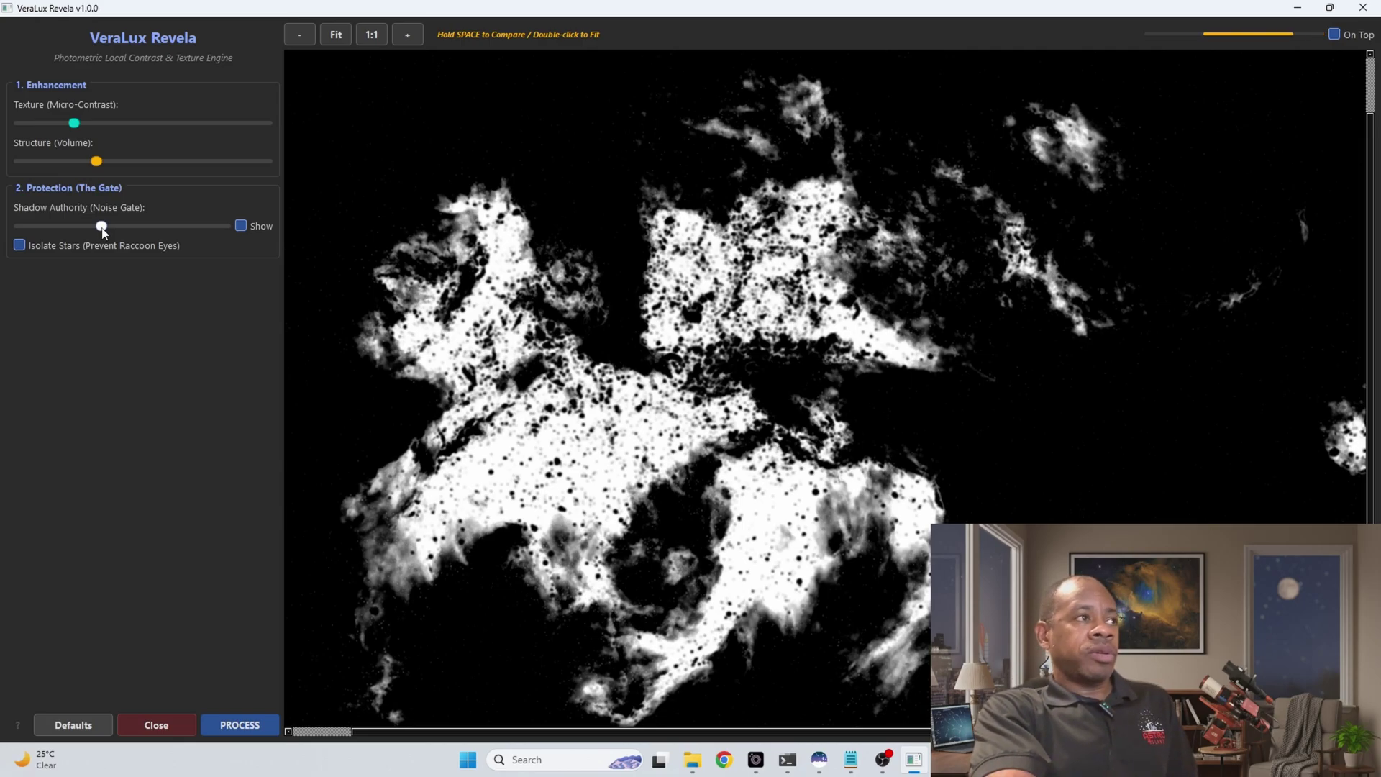
drag(102, 228, 41, 231)
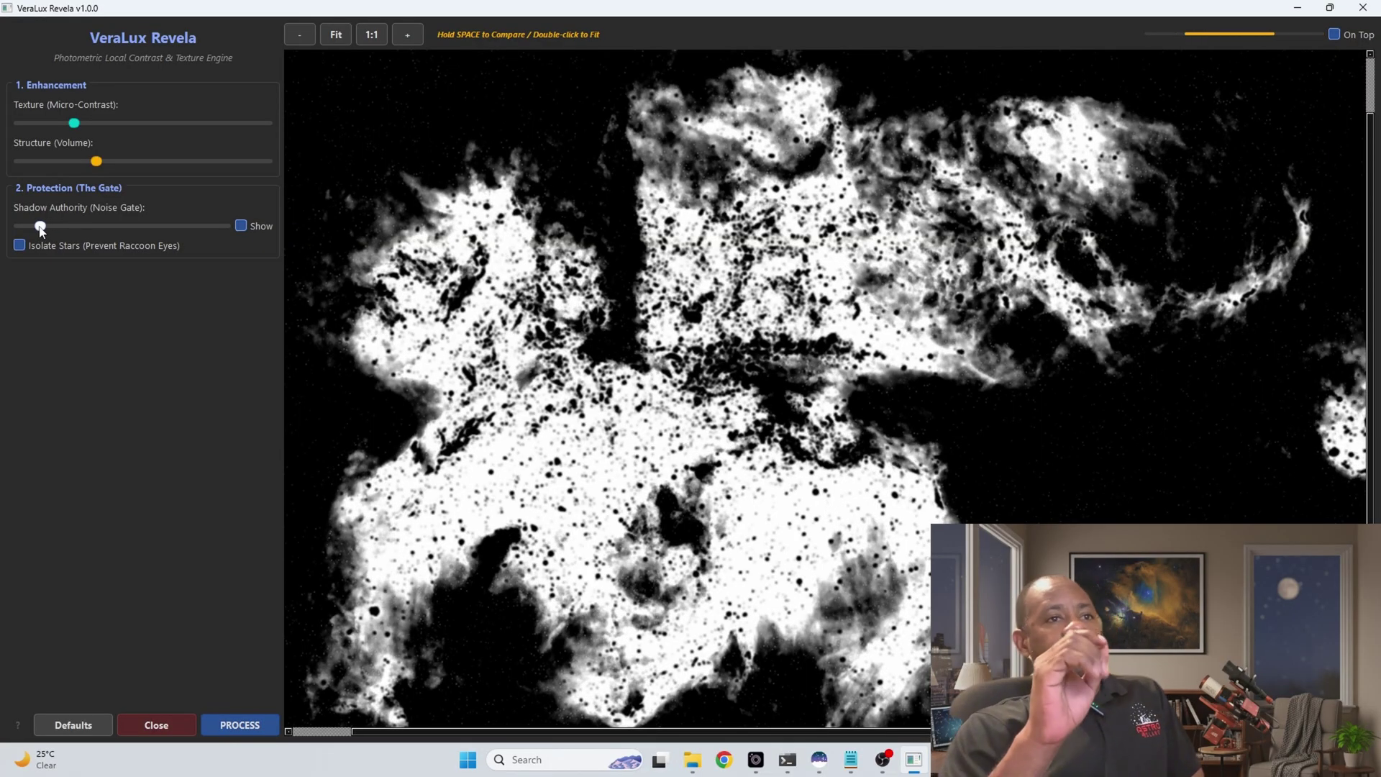
drag(40, 229, 31, 229)
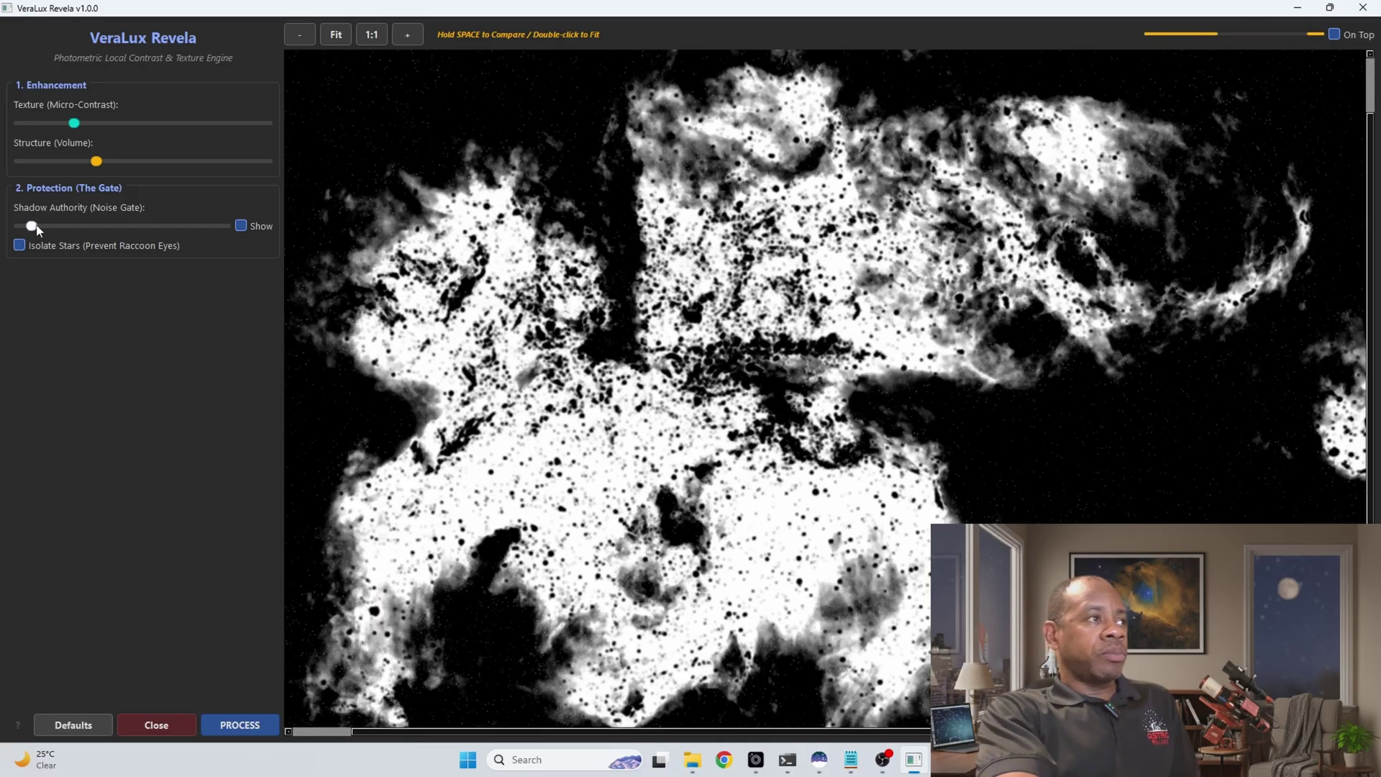
drag(38, 228, 57, 231)
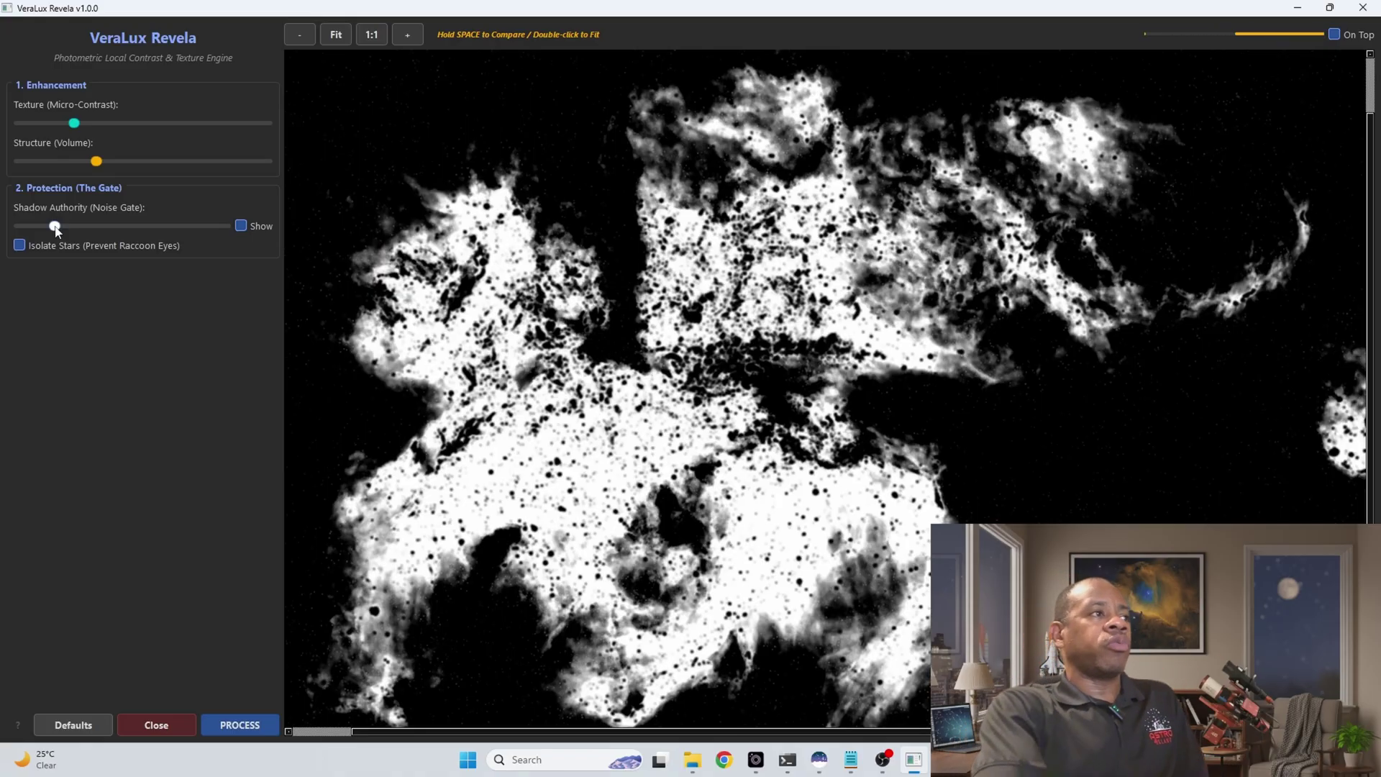
click(60, 227)
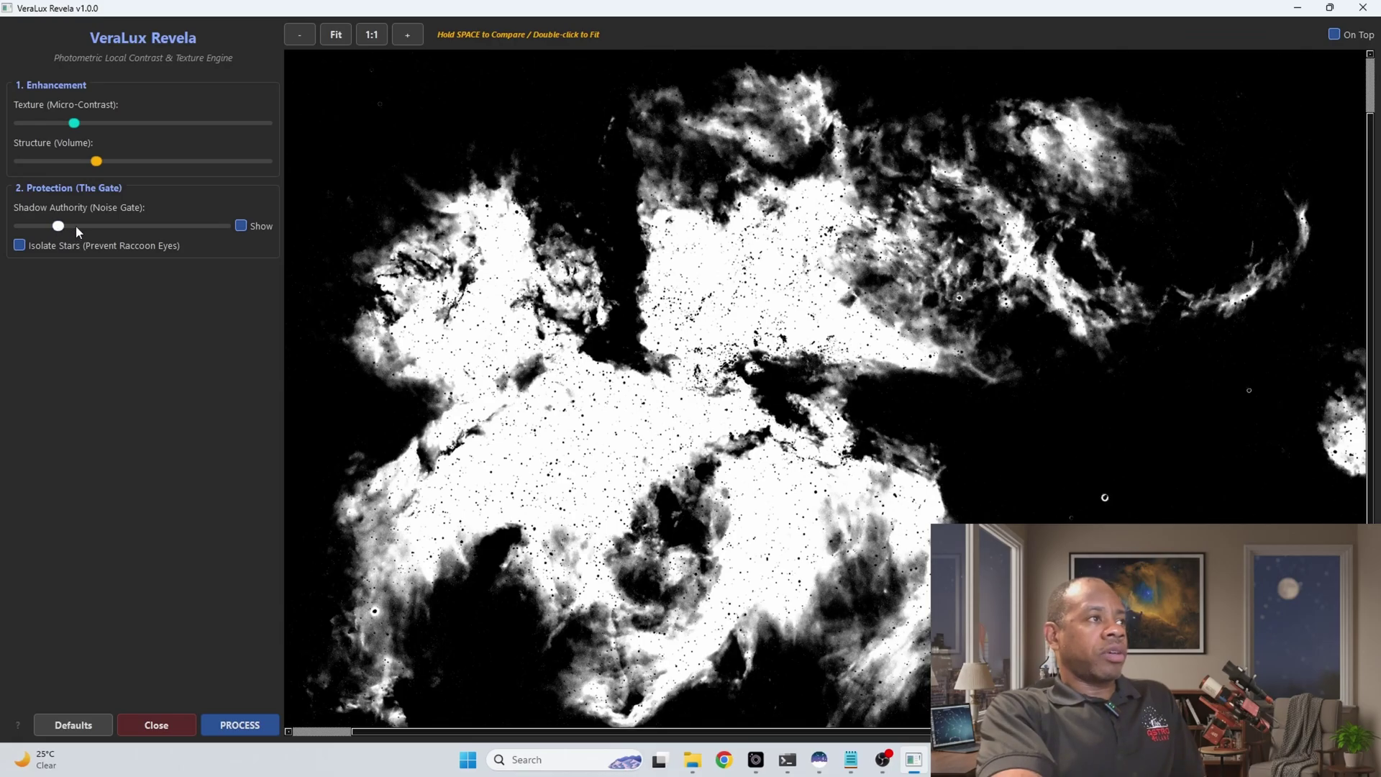
click(76, 226)
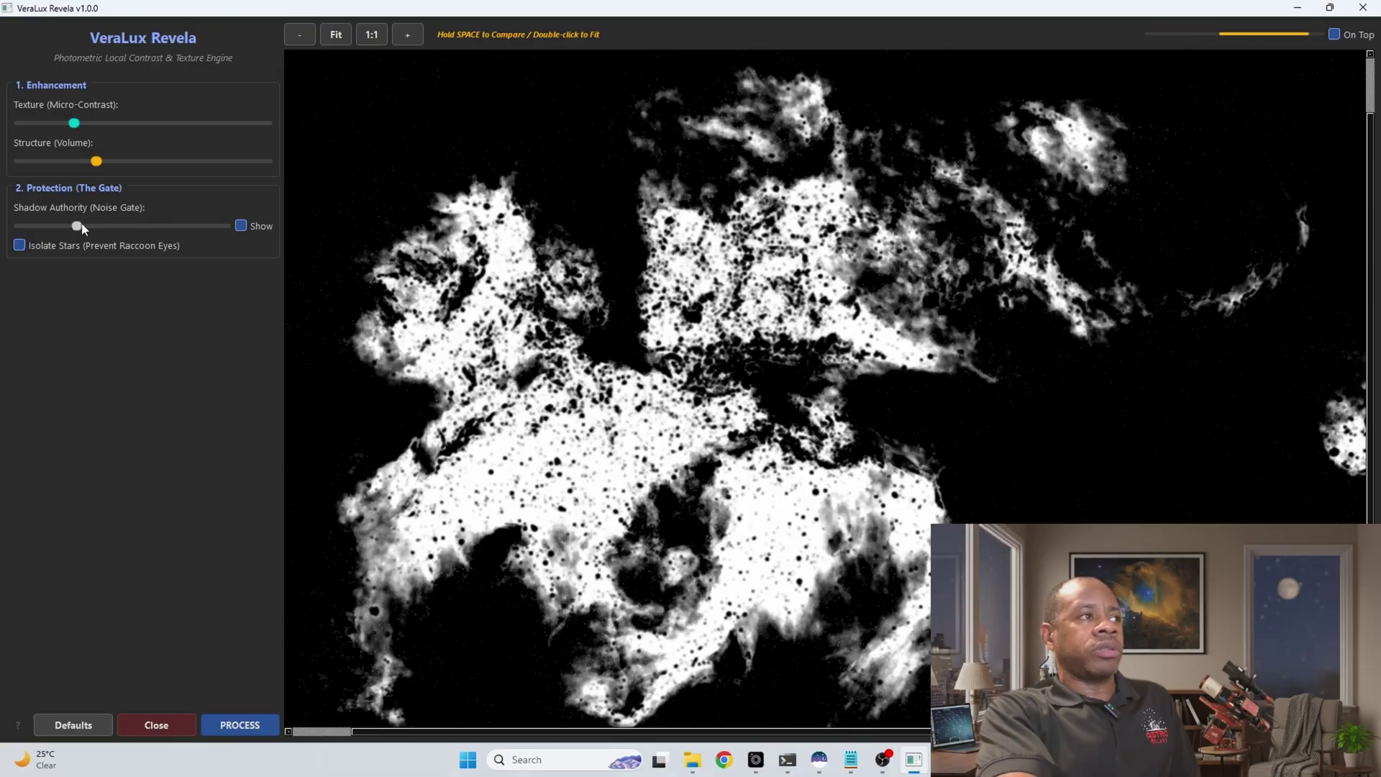
drag(77, 227, 118, 229)
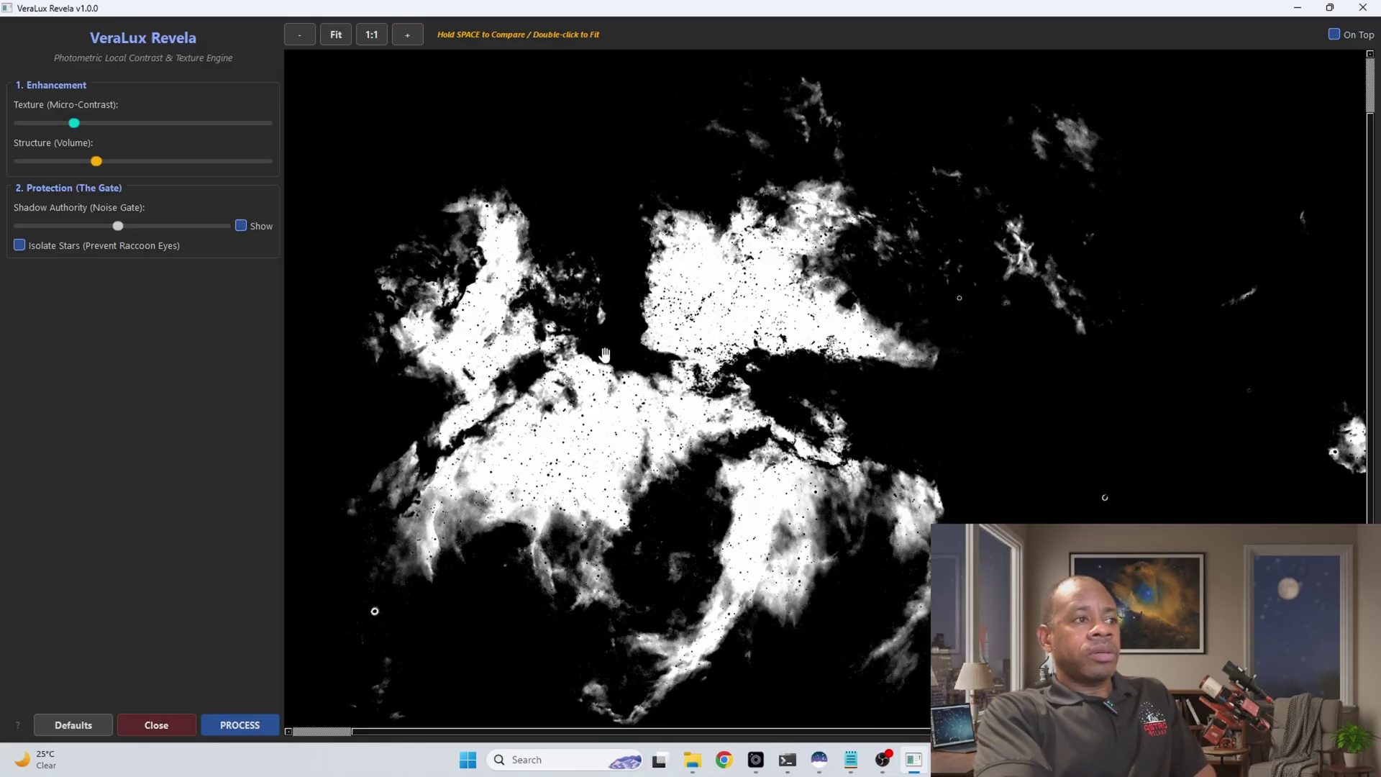
click(241, 225)
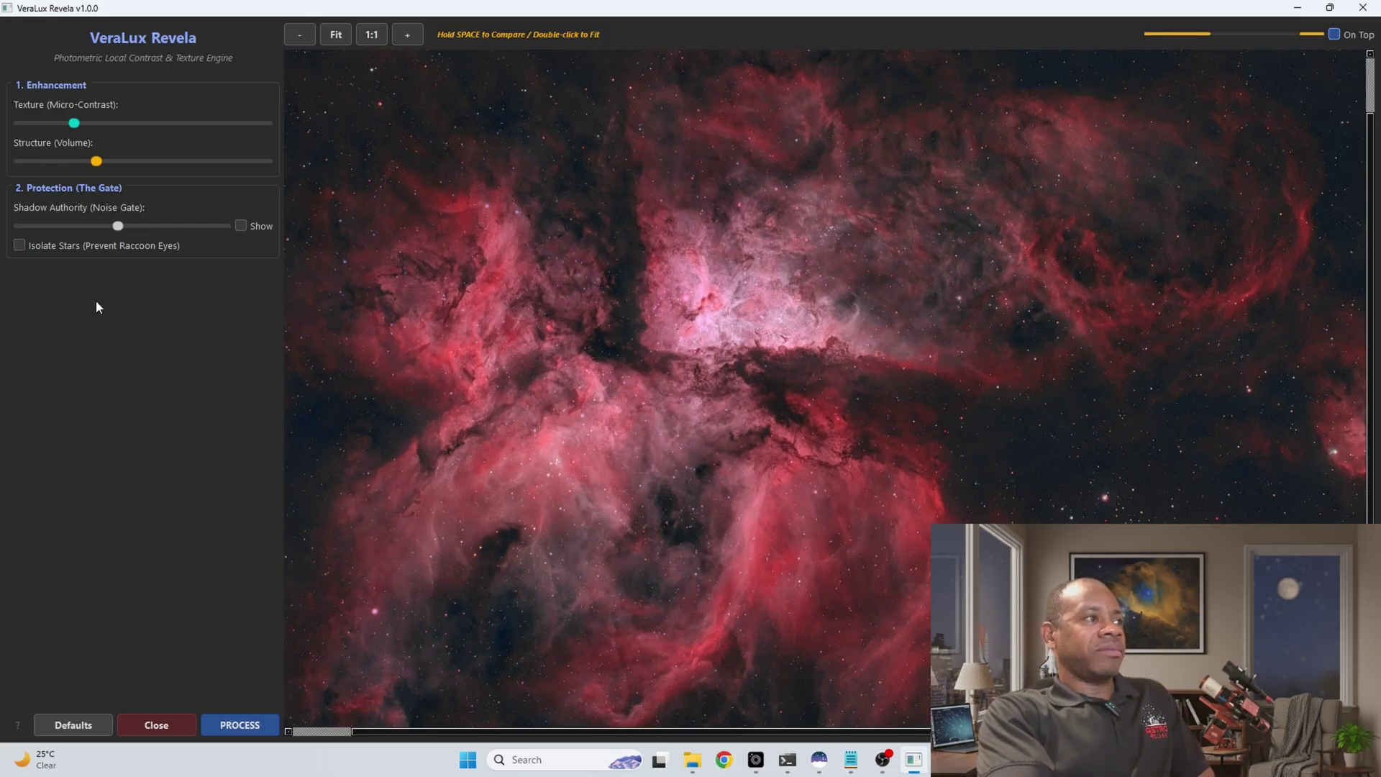
- Fit the colour nebula in the preview, then zoom and pan around the starfield
double_click(811, 236)
scroll(810, 235, up, 5)
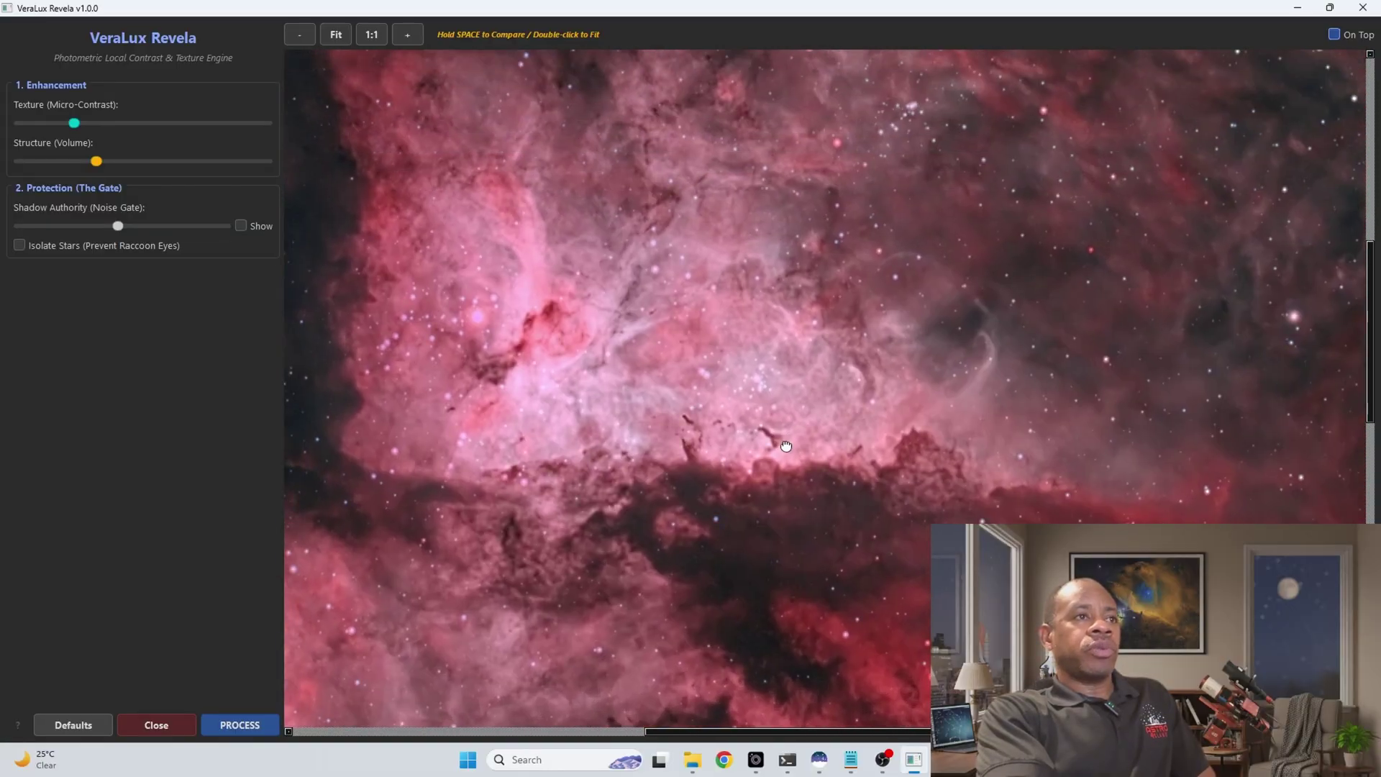
drag(786, 446, 889, 547)
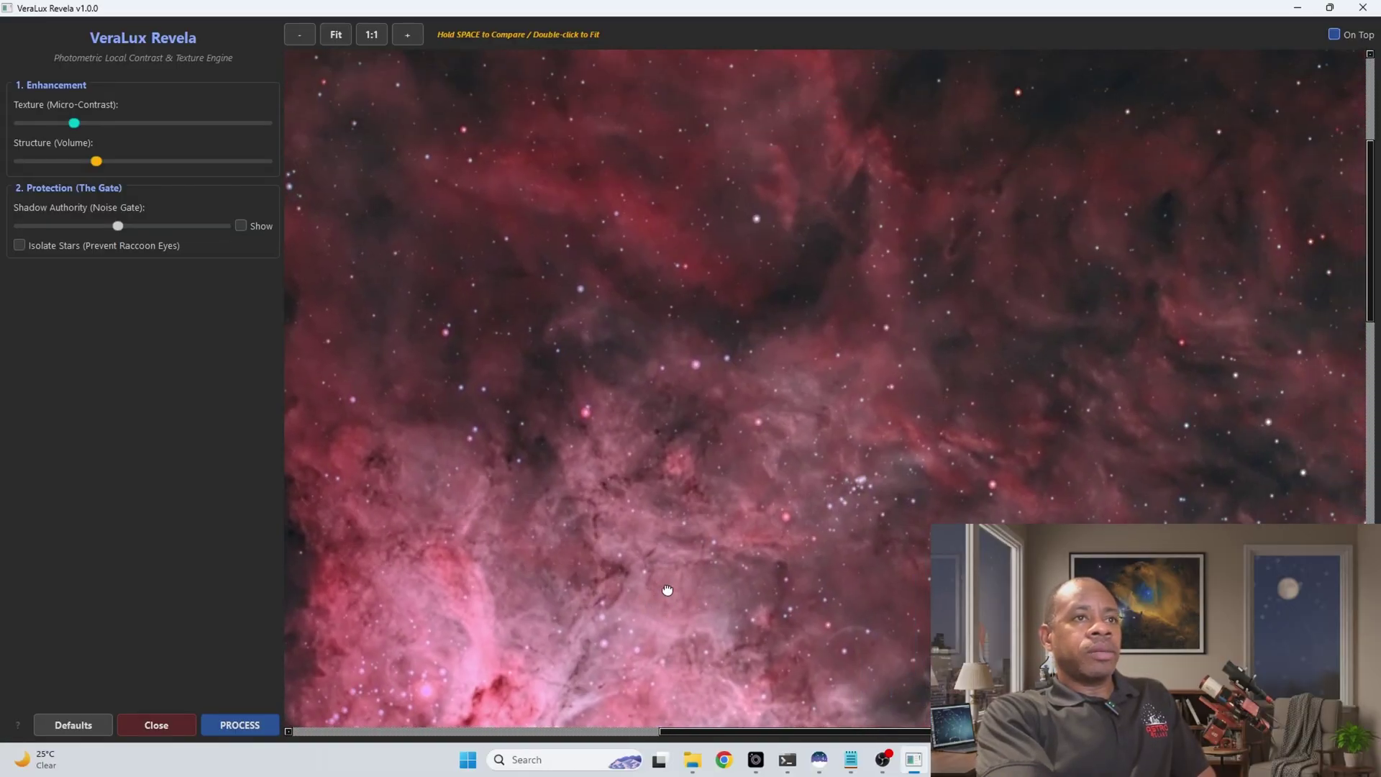
drag(667, 590, 547, 719)
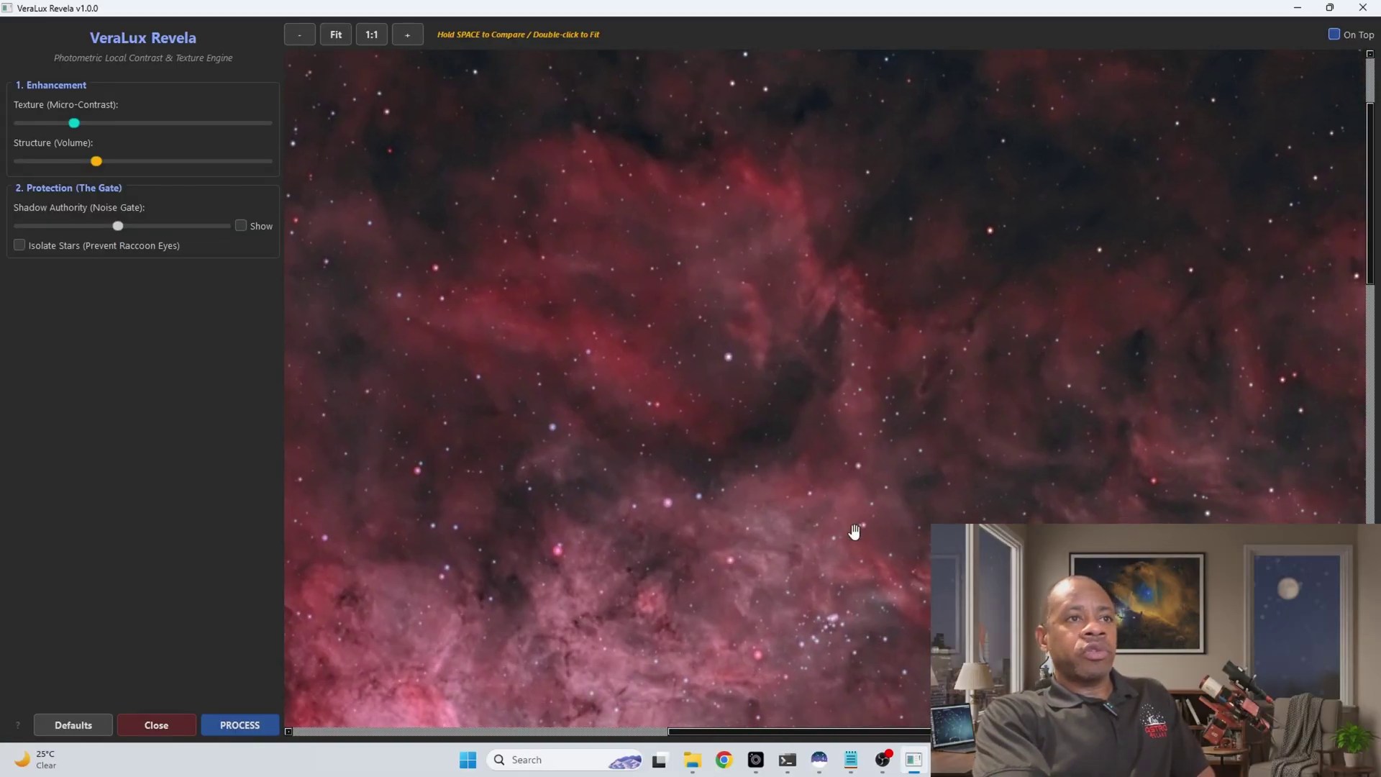
drag(854, 532, 186, 224)
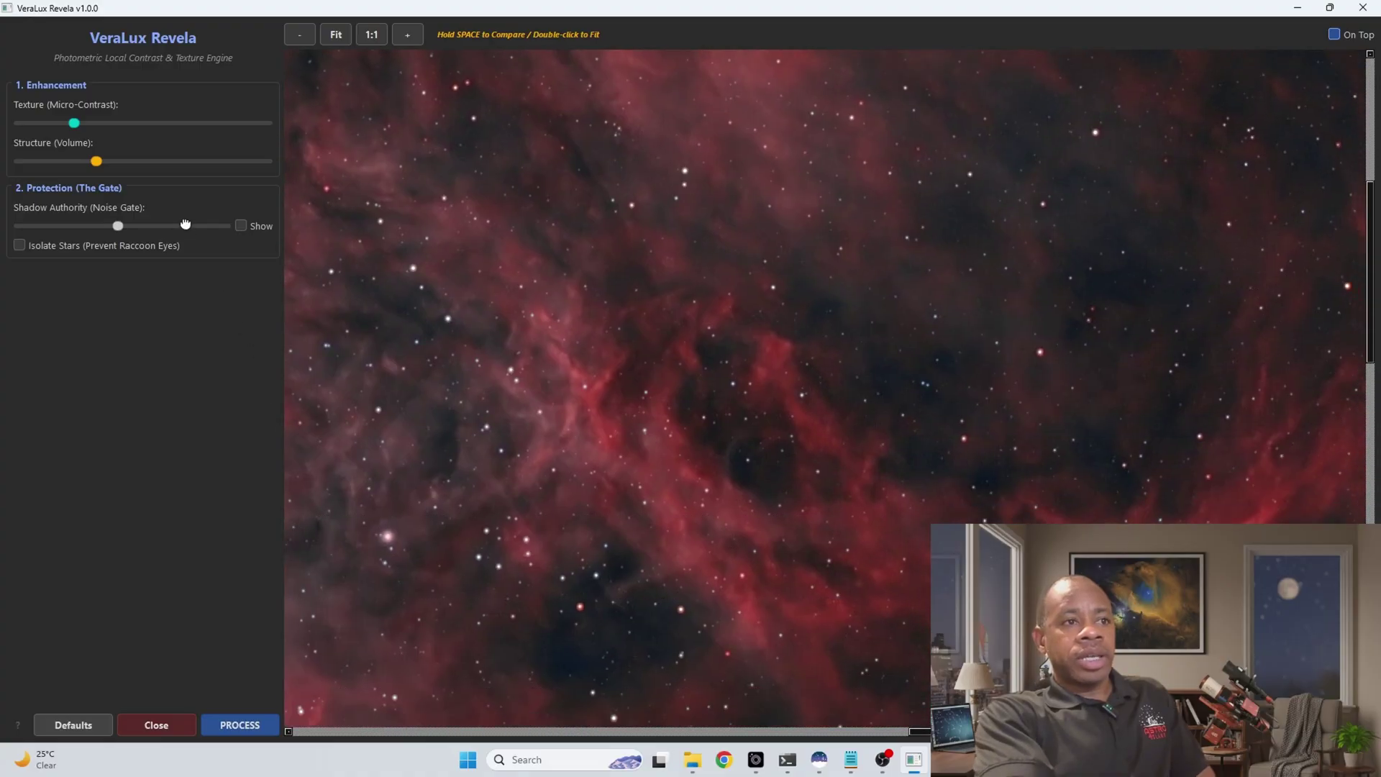
scroll(558, 367, up, 3)
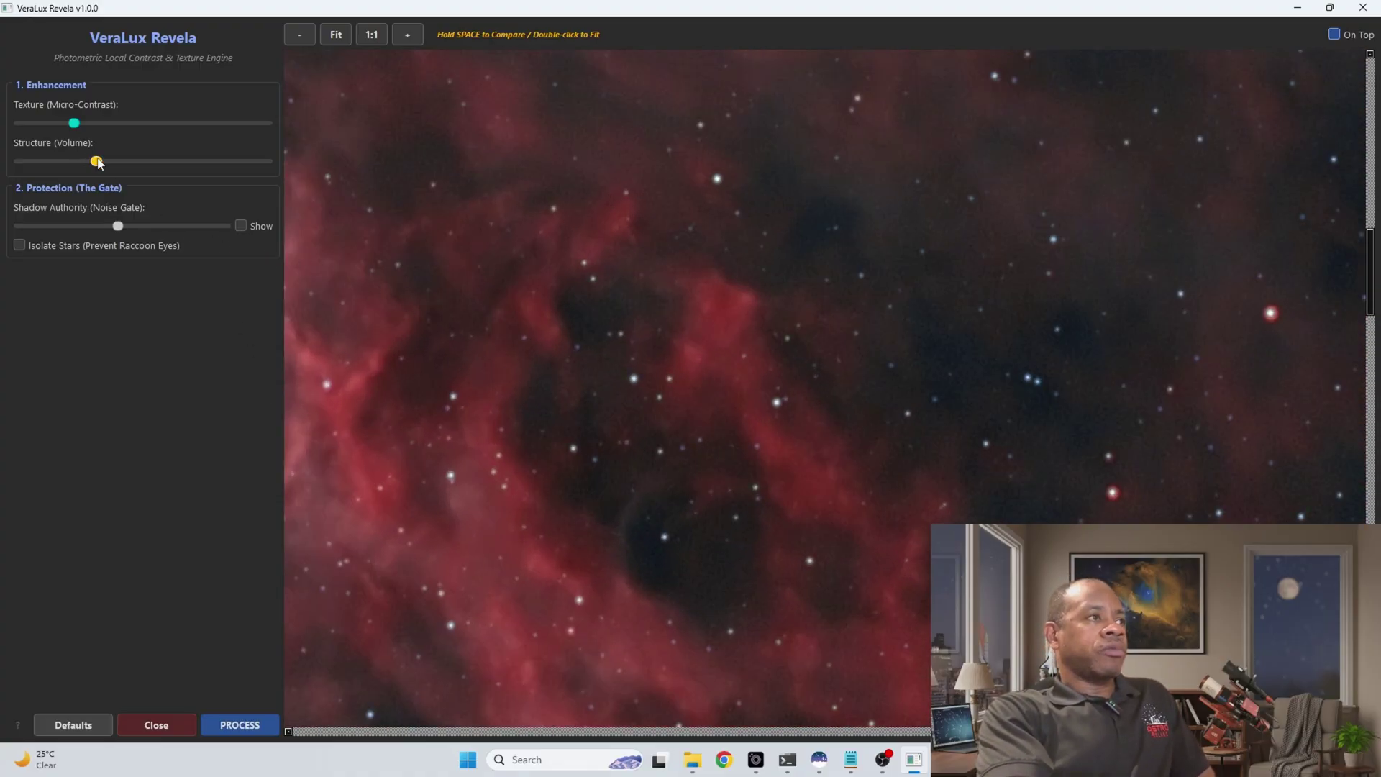
- Strengthen Structure (Volume) and Texture (Micro-Contrast), comparing against the original with Space
drag(98, 164, 162, 168)
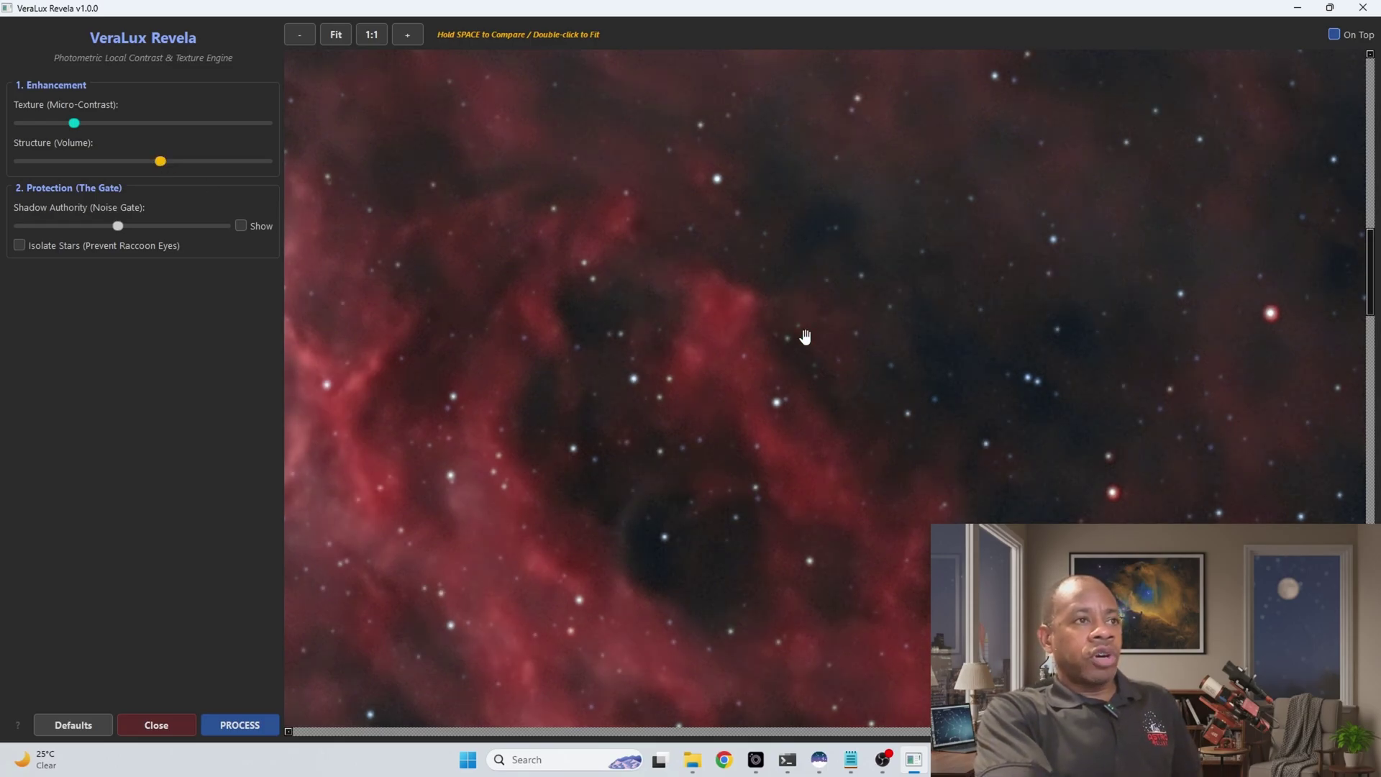
key(space)
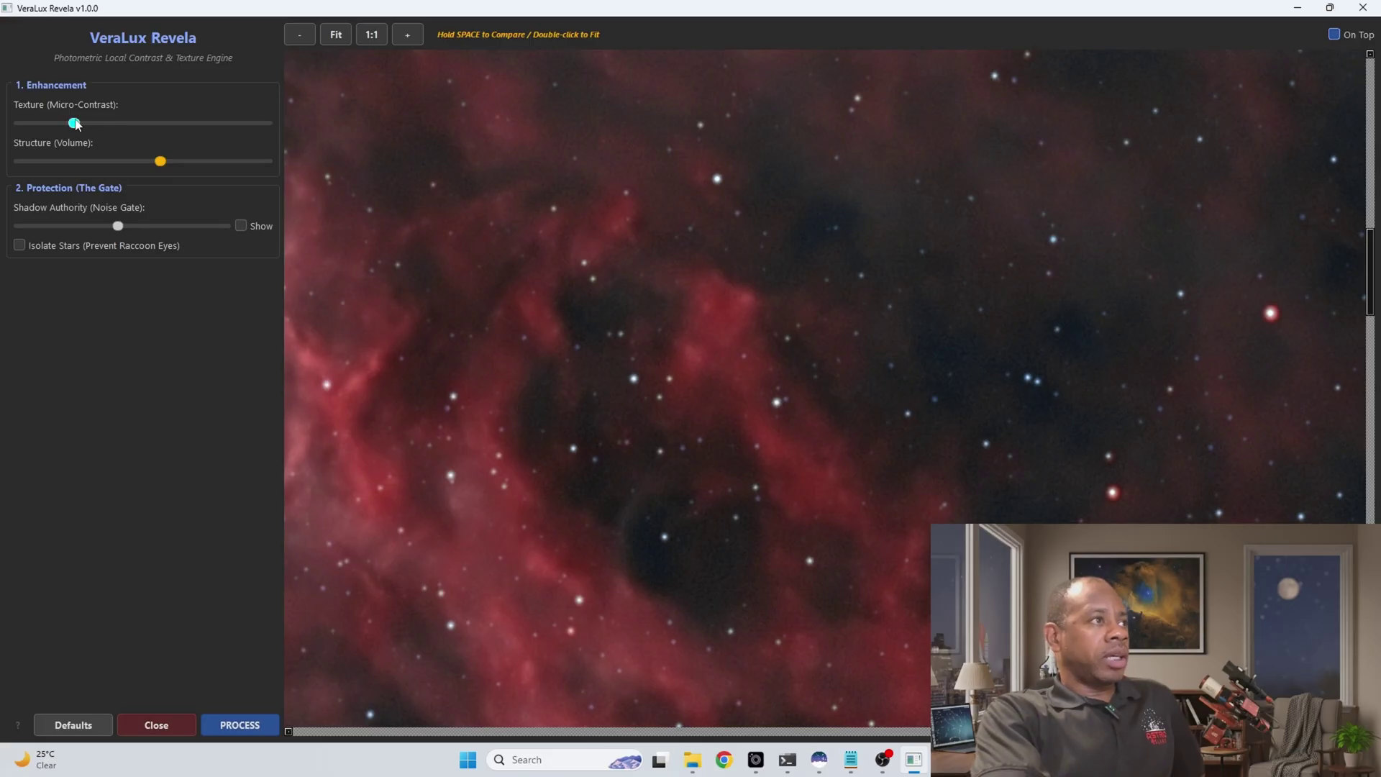
click(130, 125)
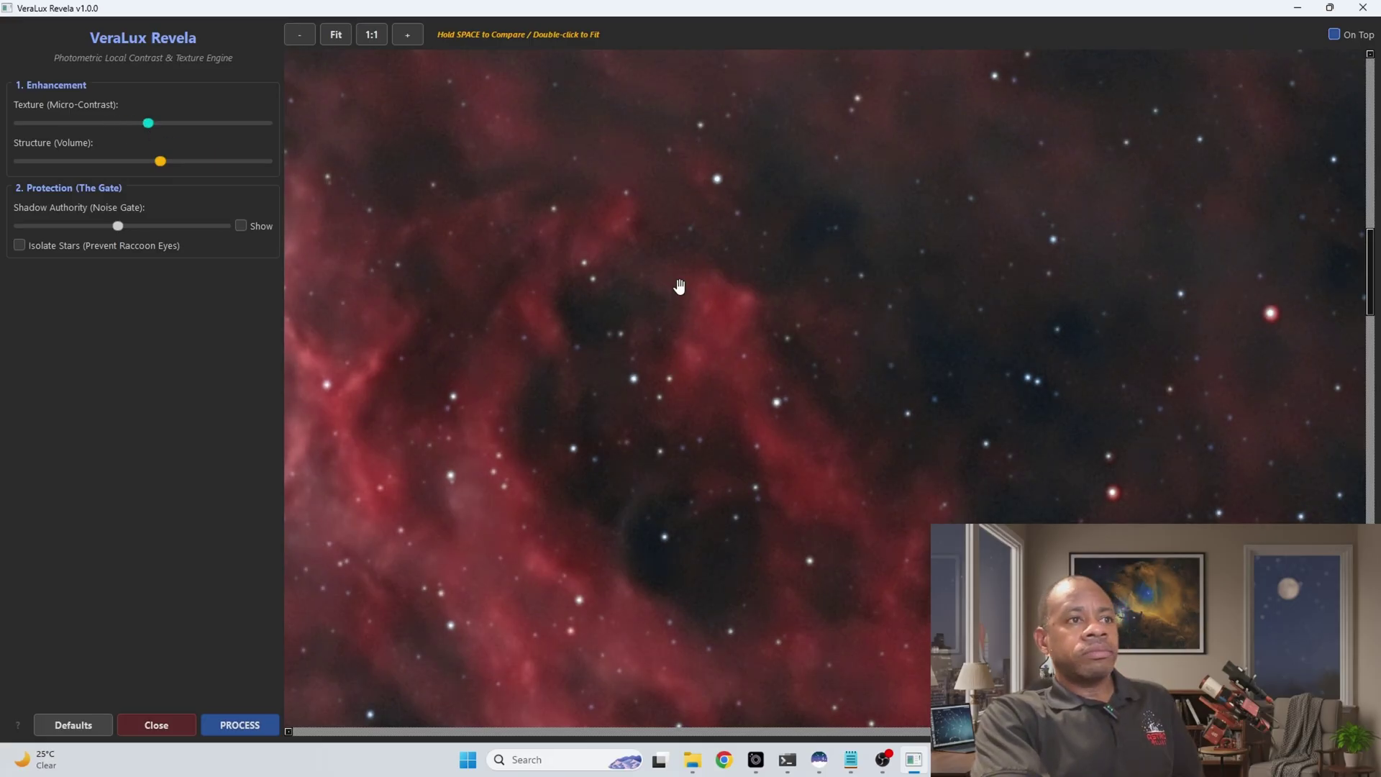
- Zoom and pan the preview onto the bright star pair to inspect the stars
scroll(729, 152, up, 1)
drag(725, 161, 727, 341)
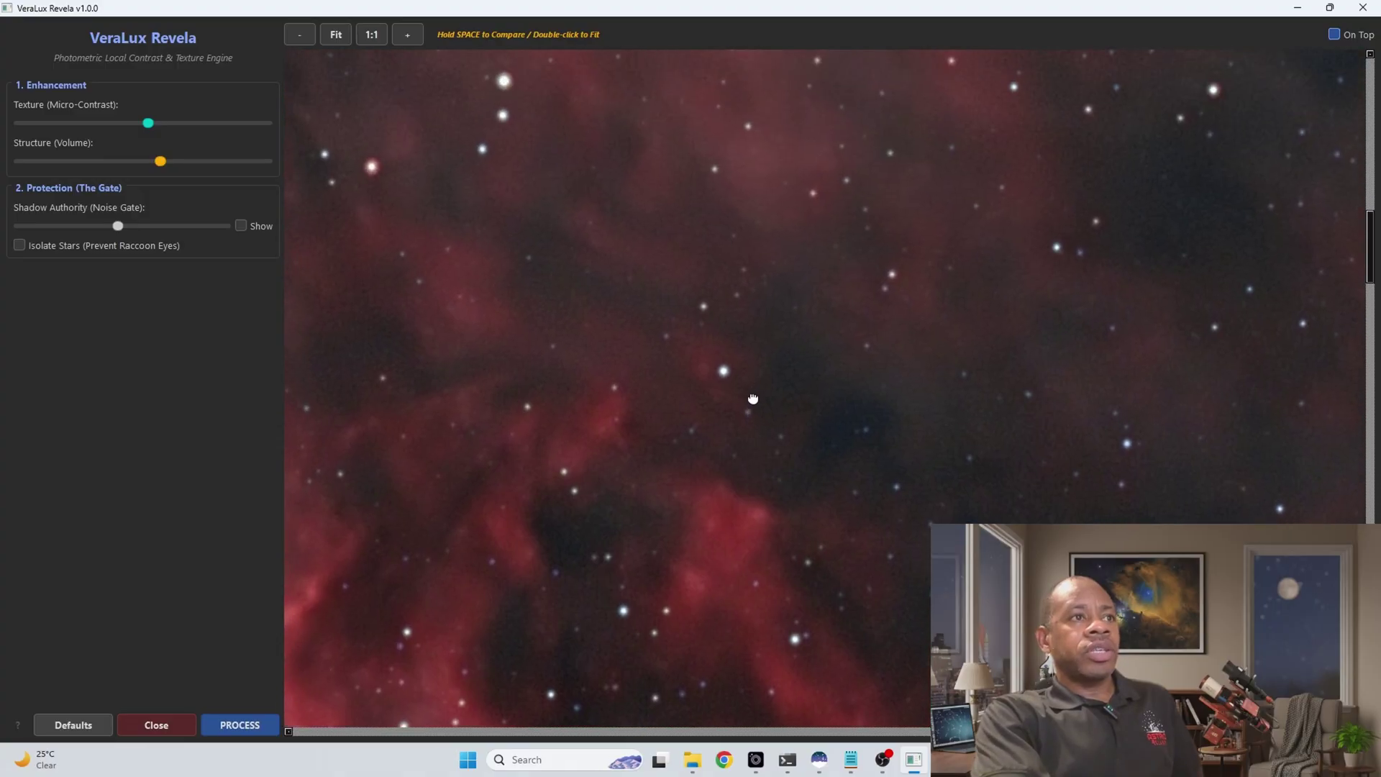
drag(568, 207, 651, 451)
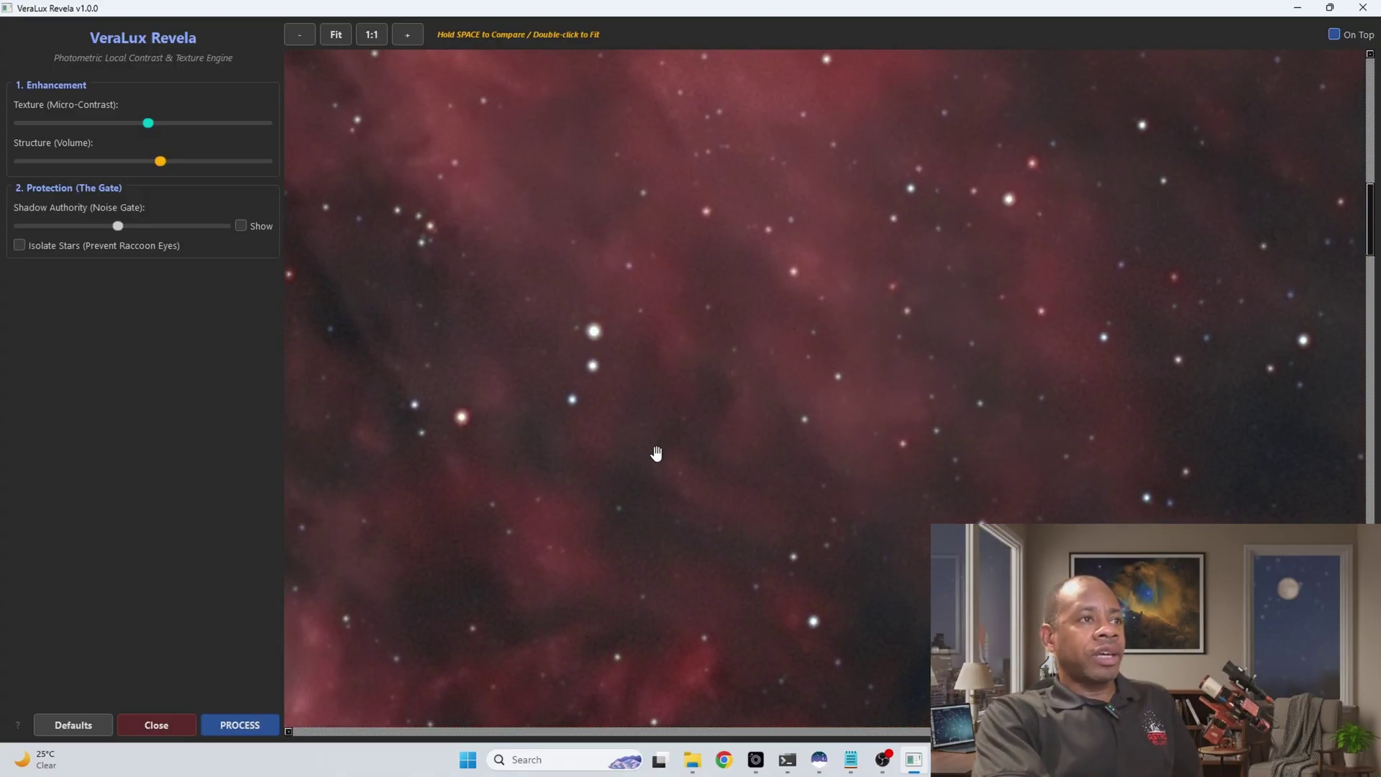
scroll(592, 301, up, 1)
scroll(568, 301, up, 2)
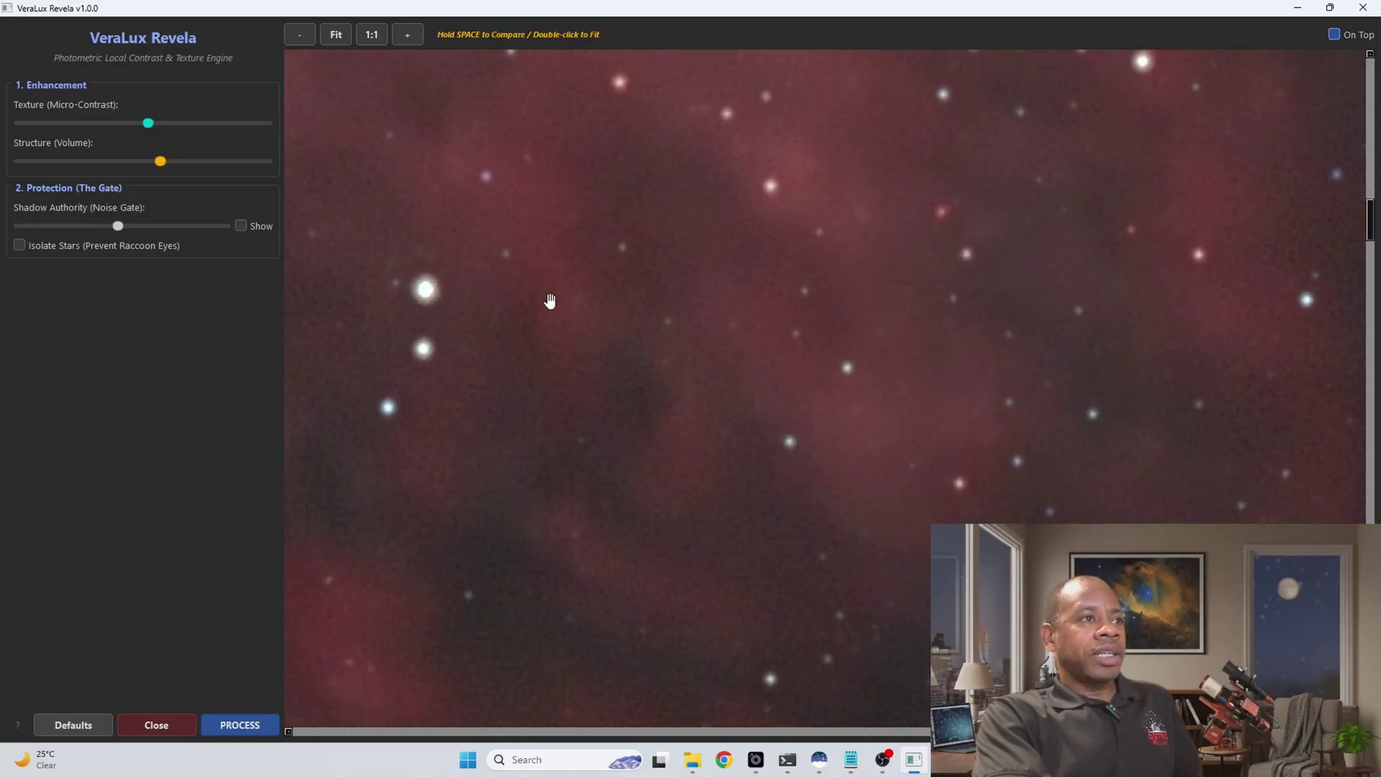
drag(549, 299, 632, 343)
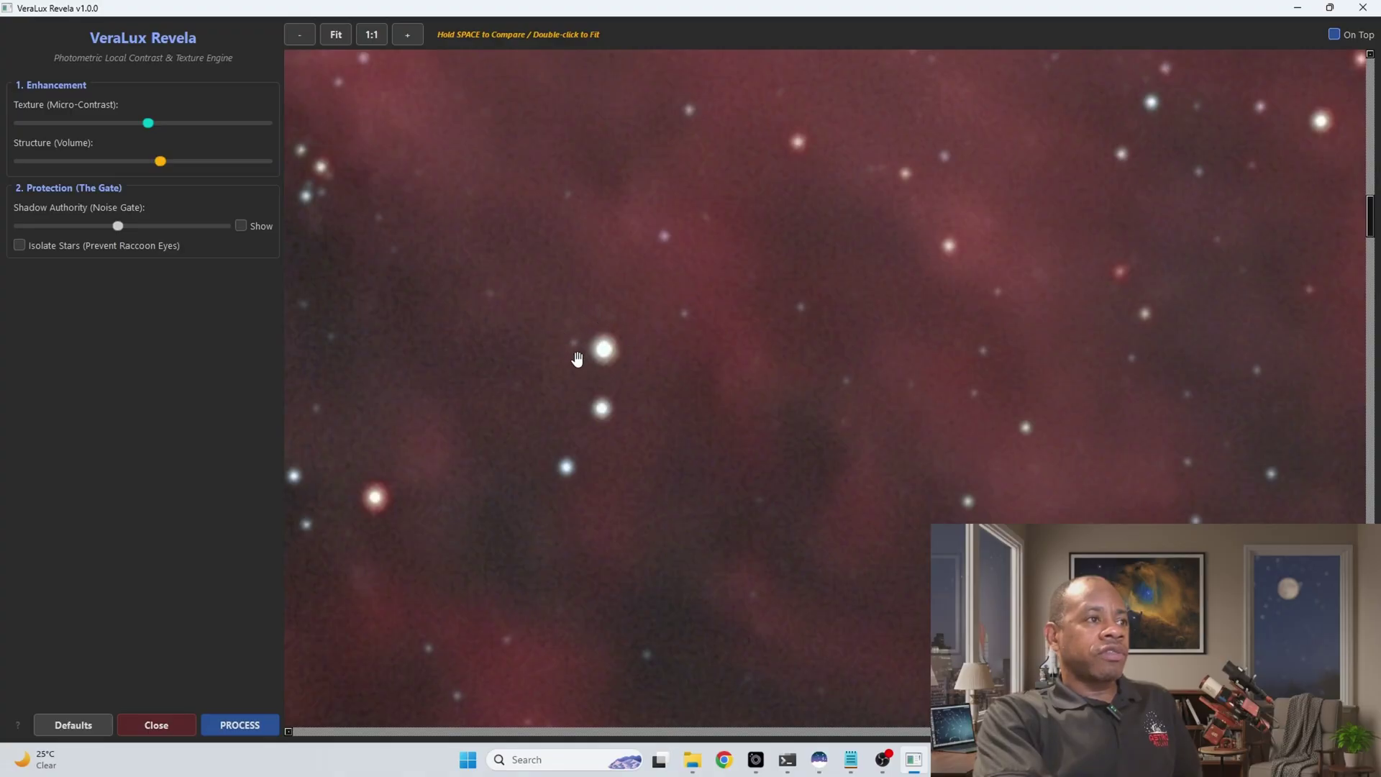
scroll(545, 401, down, 3)
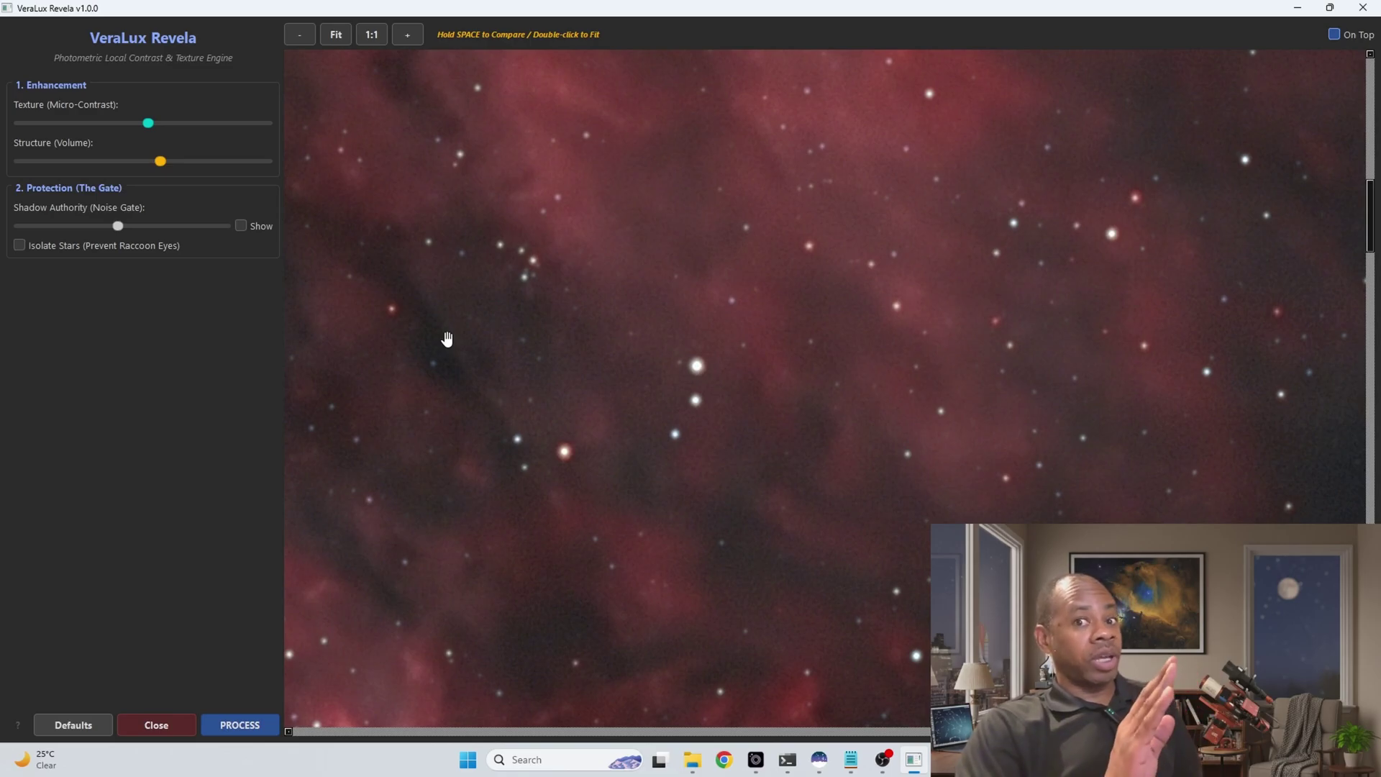
- Turn on Isolate Stars (Prevent Raccoon Eyes) and trim the Texture and Structure sliders to moderate strengths
drag(148, 123, 98, 123)
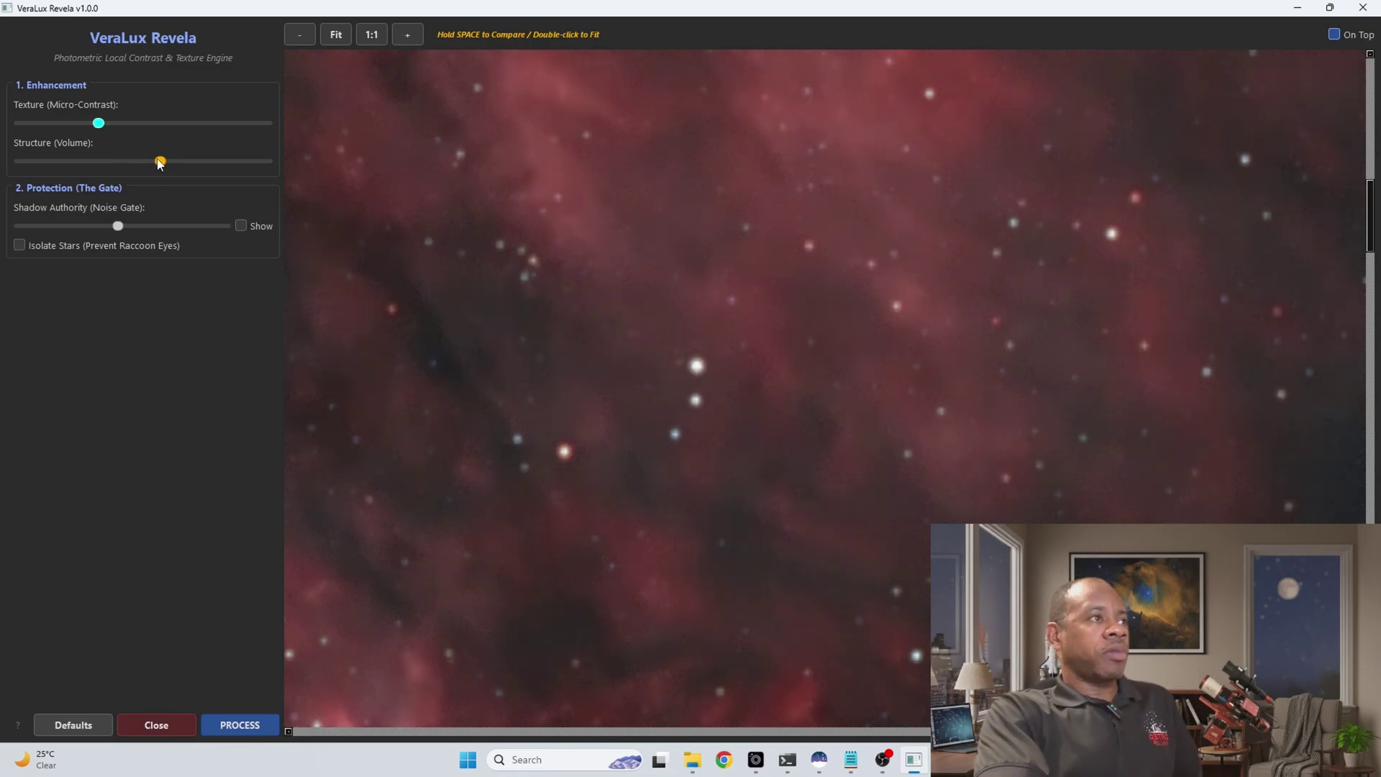
drag(160, 162, 99, 161)
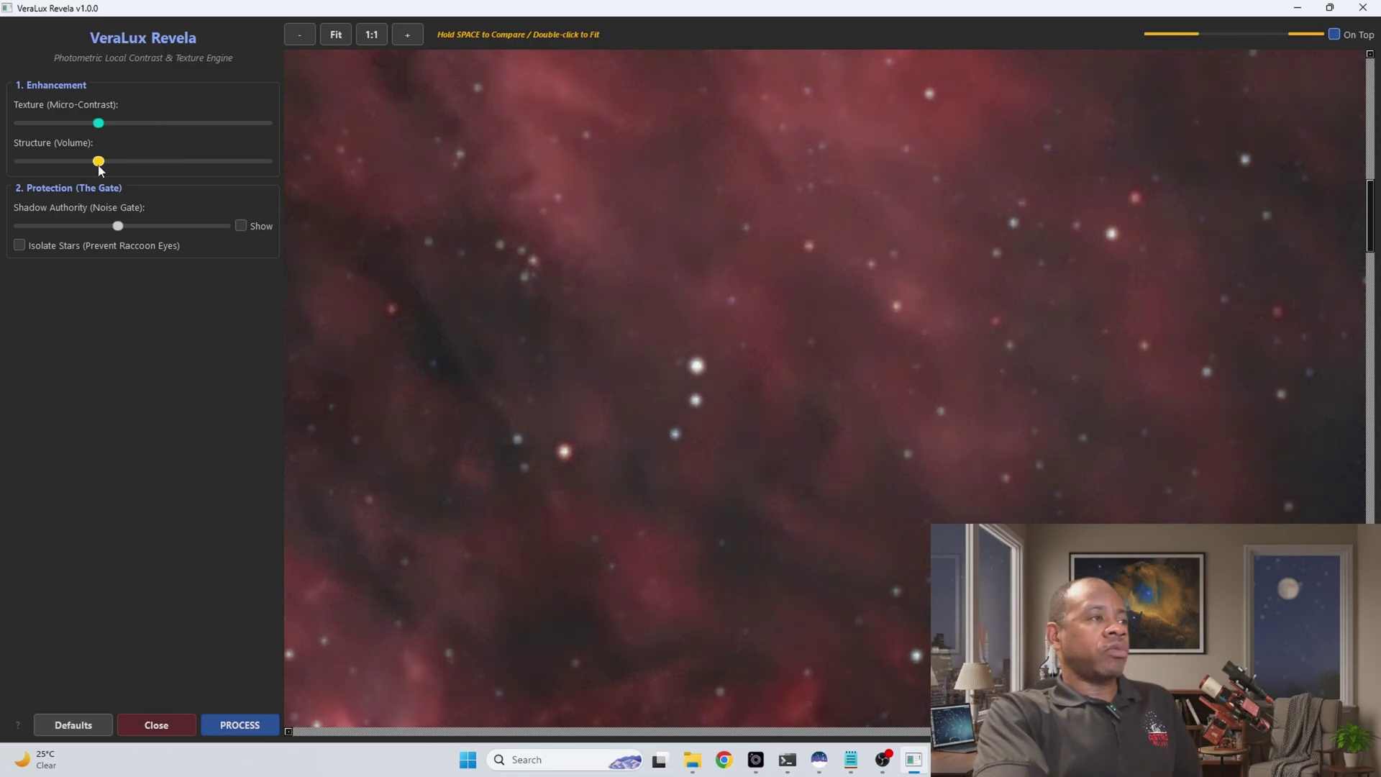
click(19, 246)
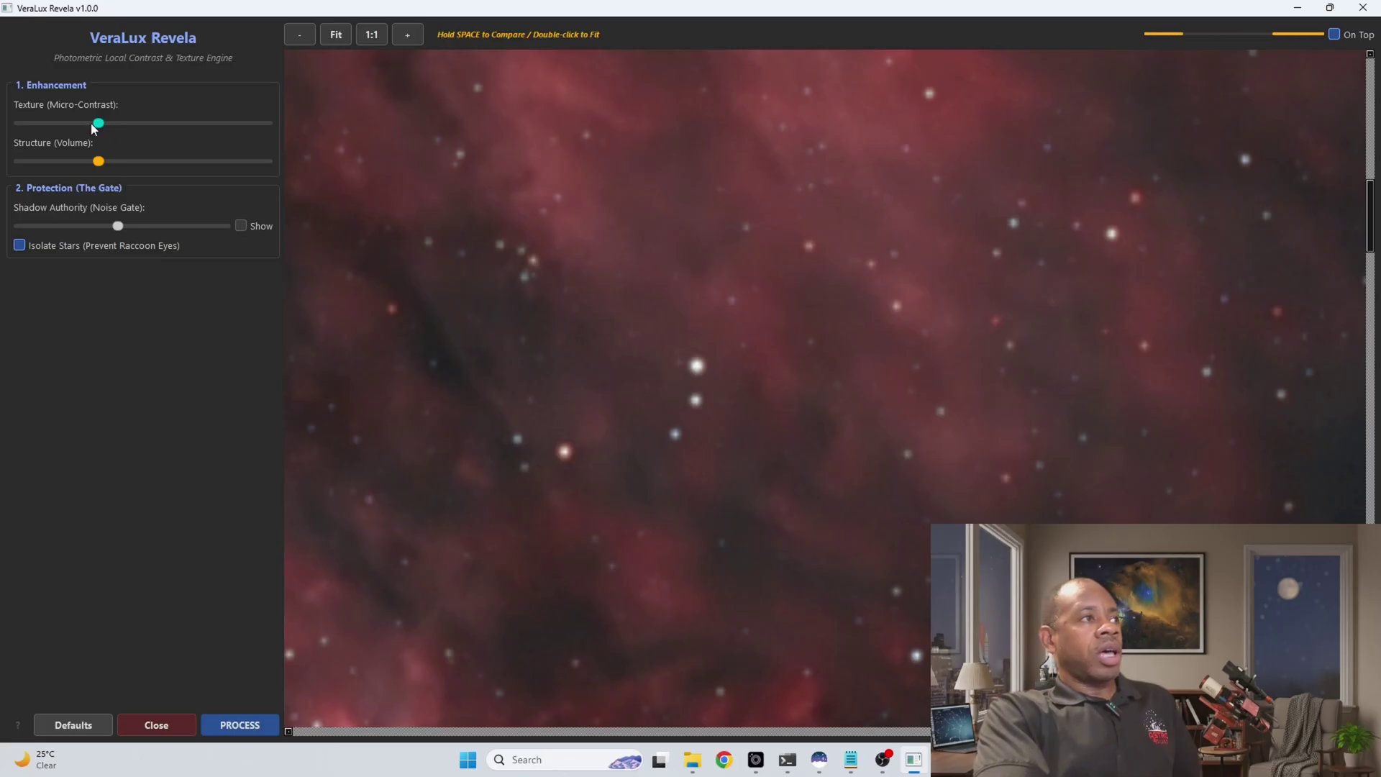
drag(99, 123, 126, 123)
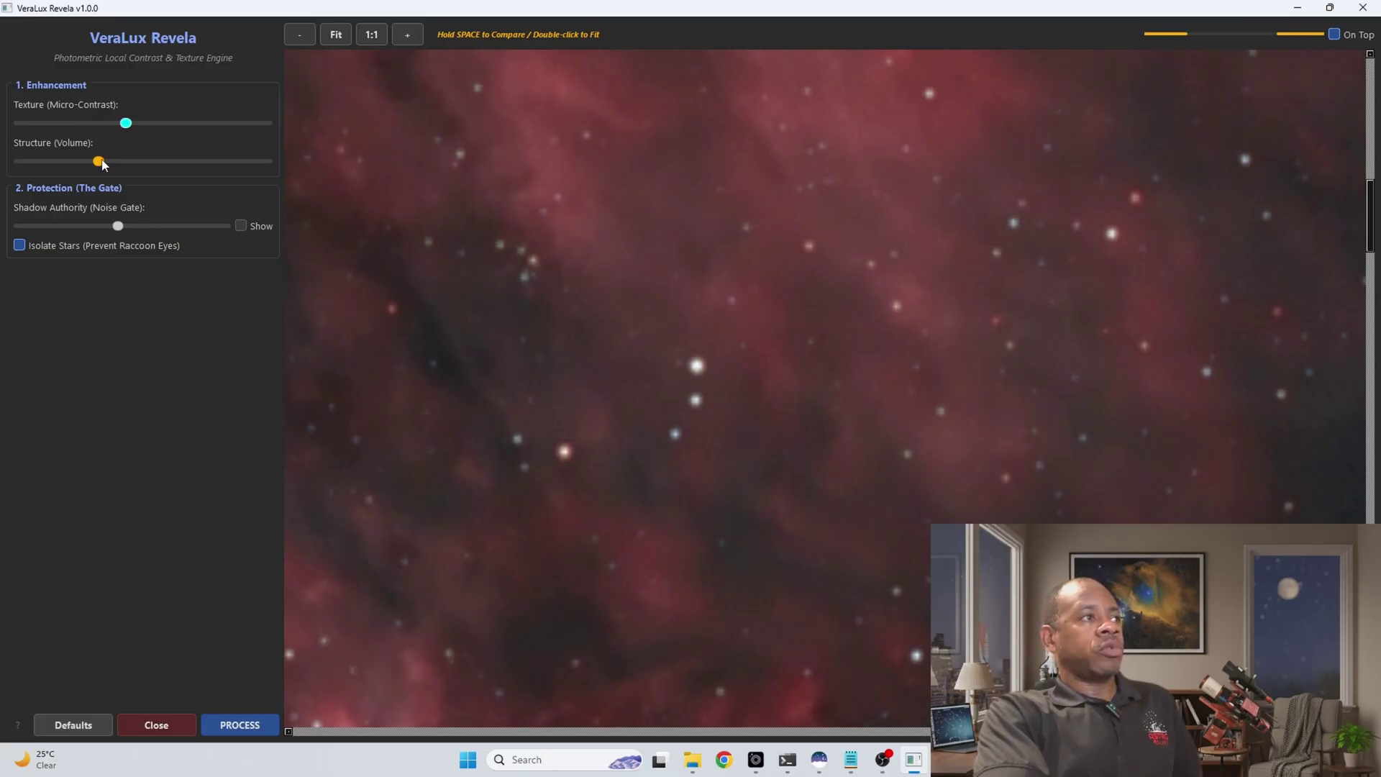
click(127, 161)
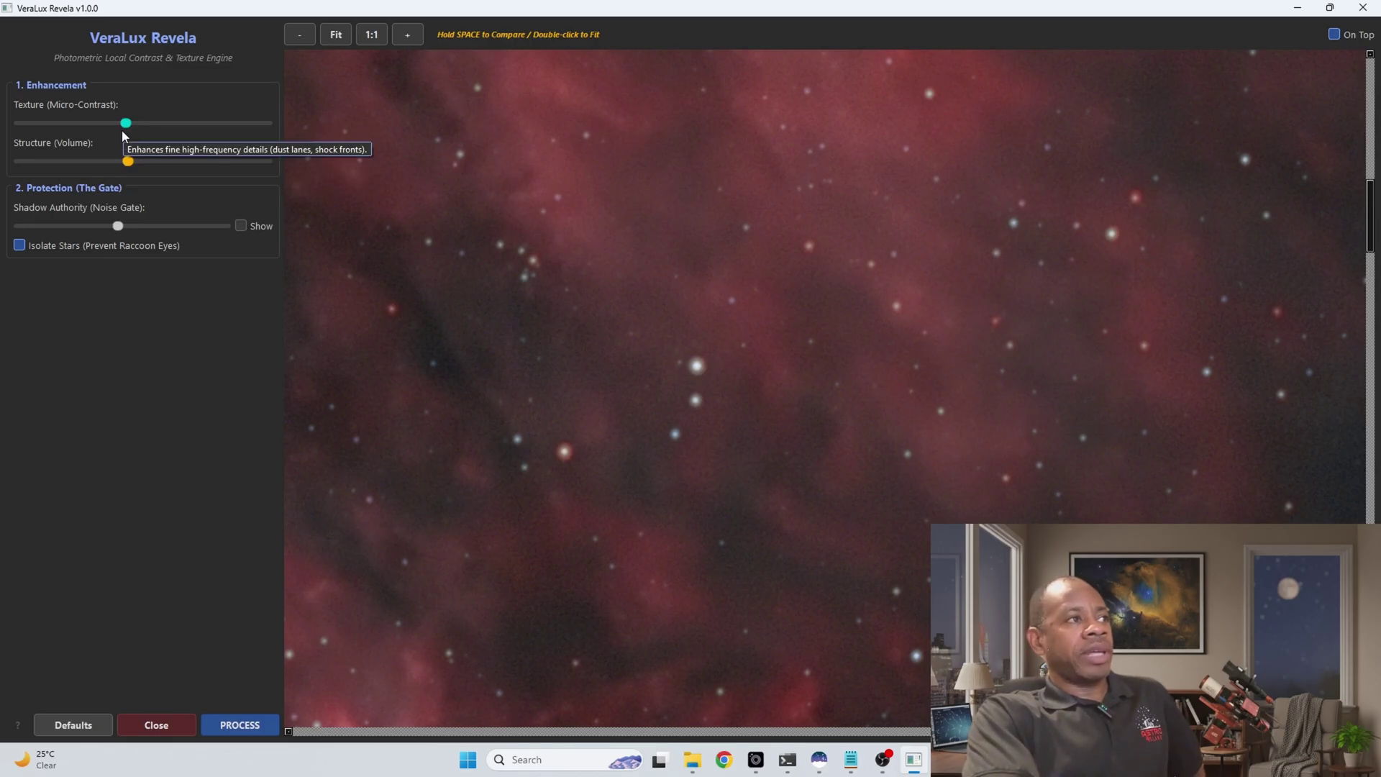
drag(126, 125, 105, 128)
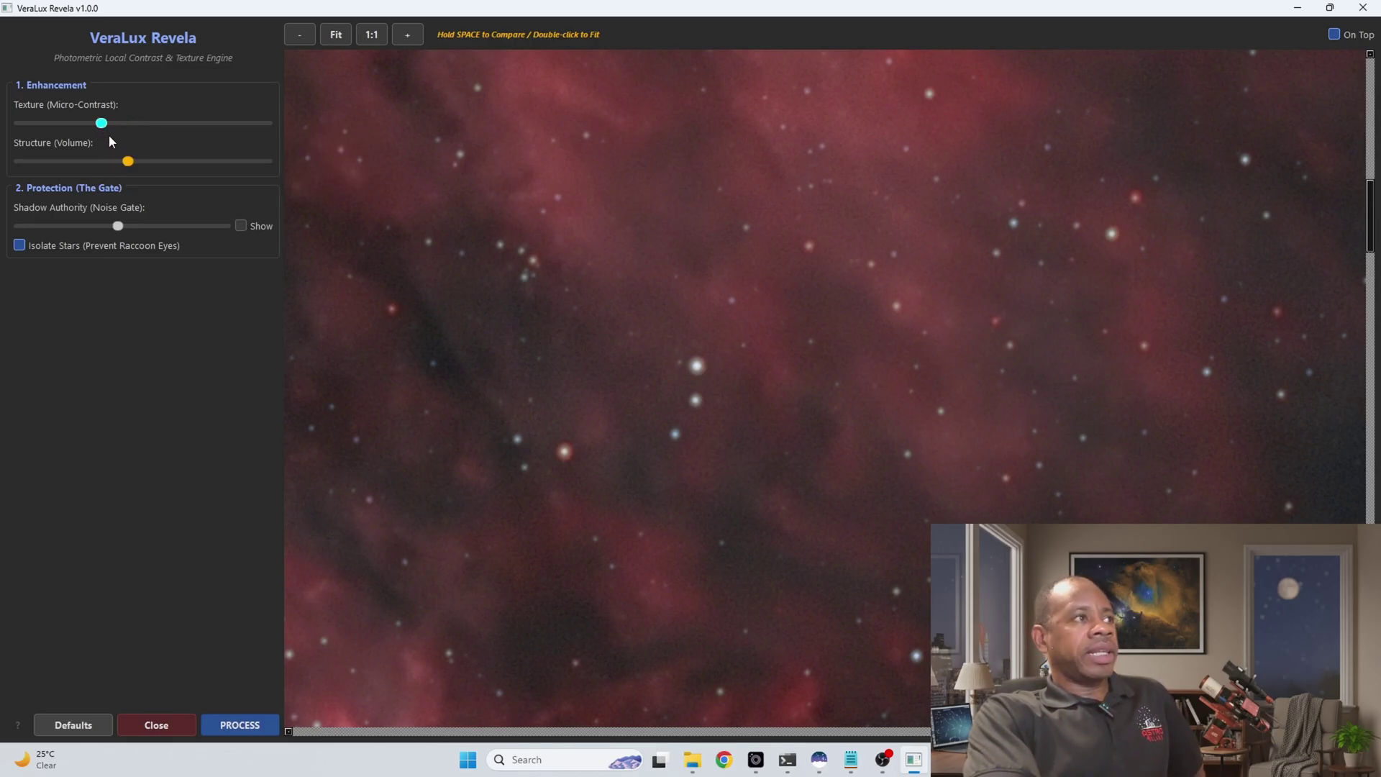
drag(129, 162, 126, 165)
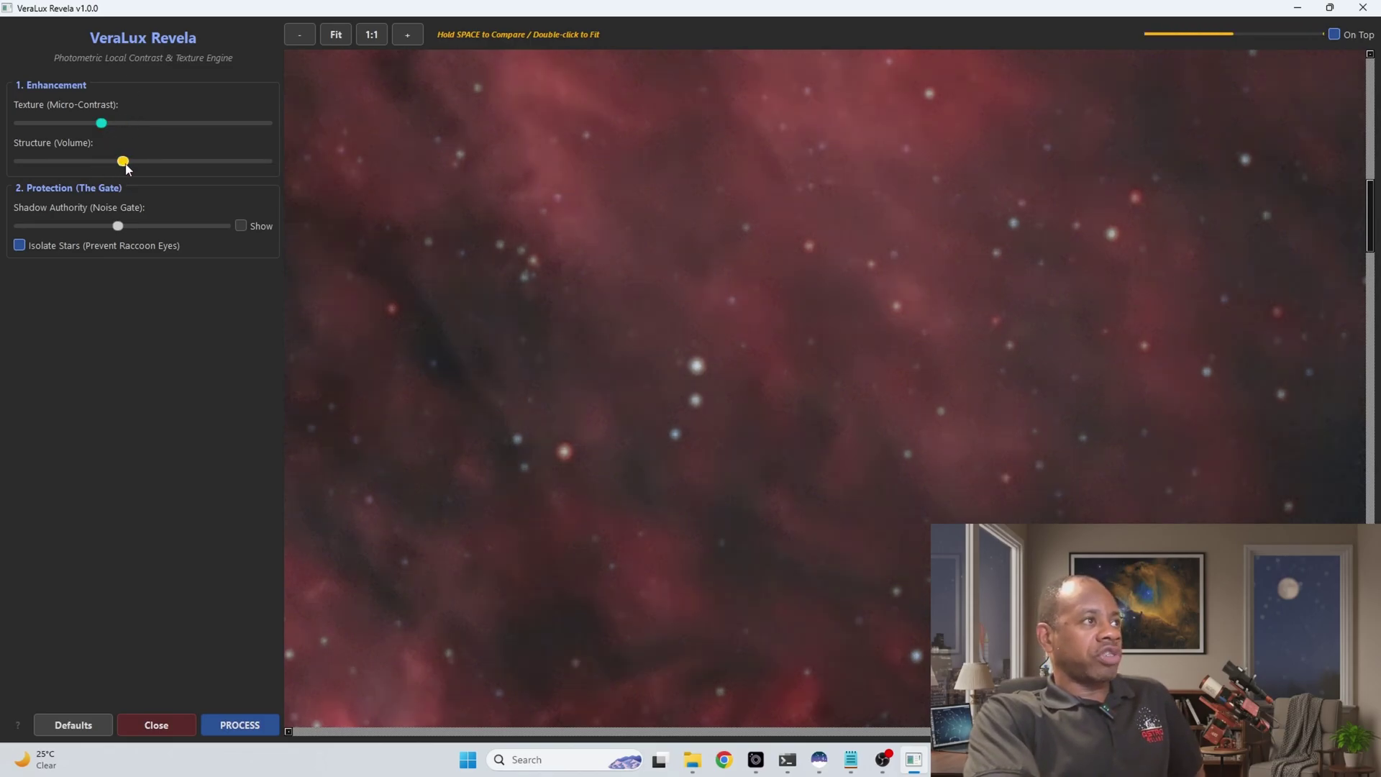
- Process the Revela enhancement so Siril loads the result in VeraLux_StarComposer_result.fit
click(244, 725)
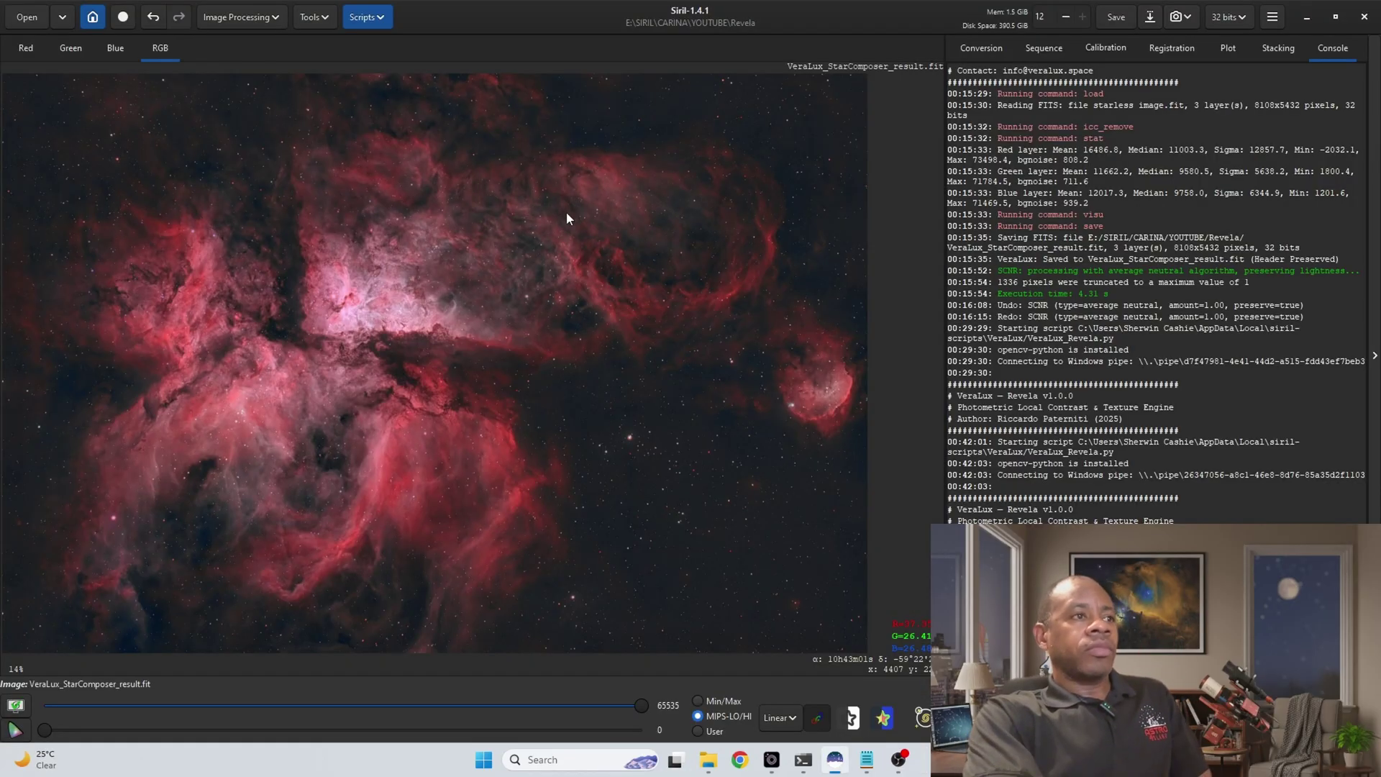